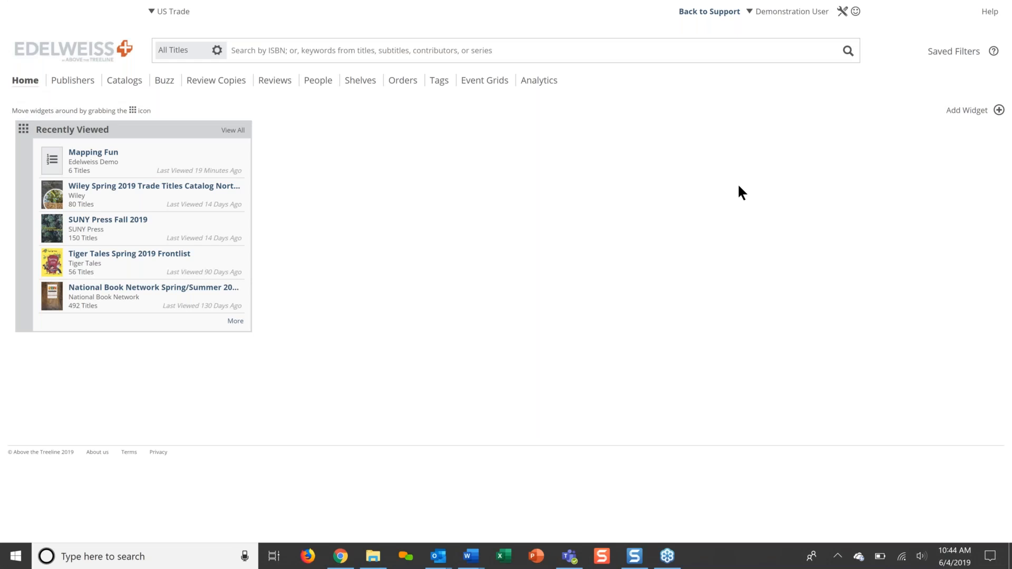
# Open the Mapping Fun collection and examine the subject categories and store category fields of its titles
pyautogui.click(103, 155)
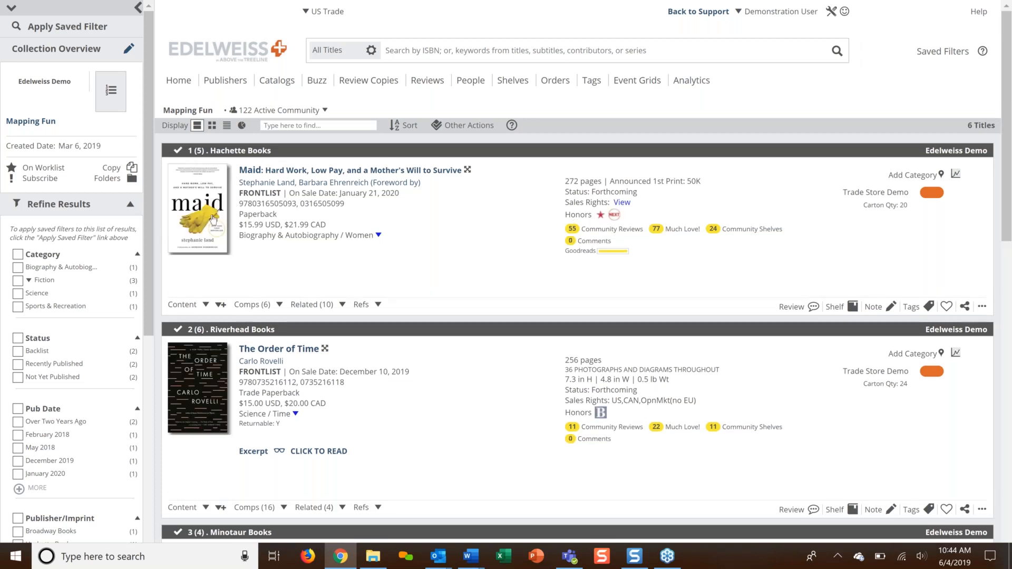
pyautogui.moveTo(239, 235); pyautogui.dragTo(340, 235)
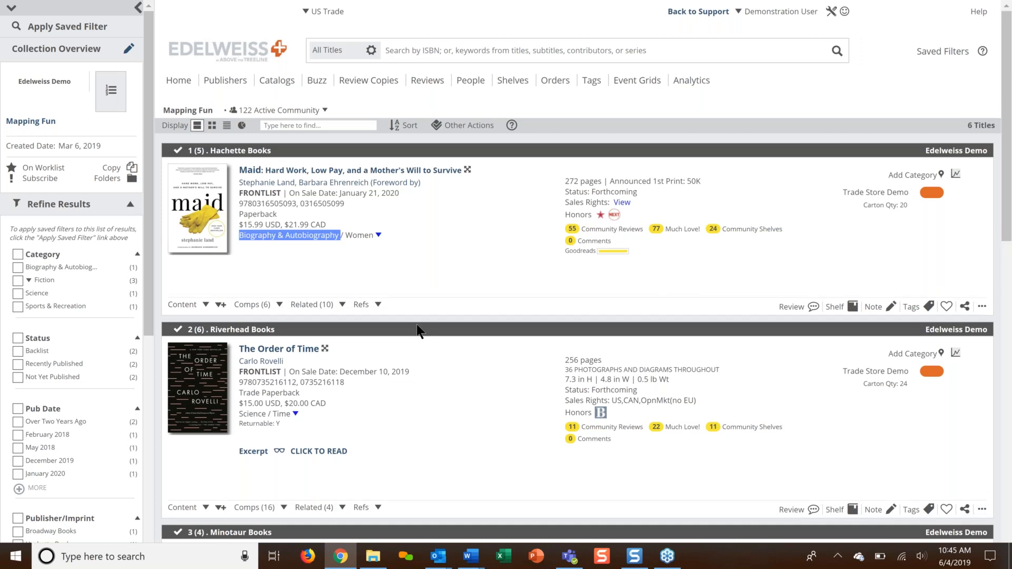
pyautogui.scroll(-1, 331, 350)
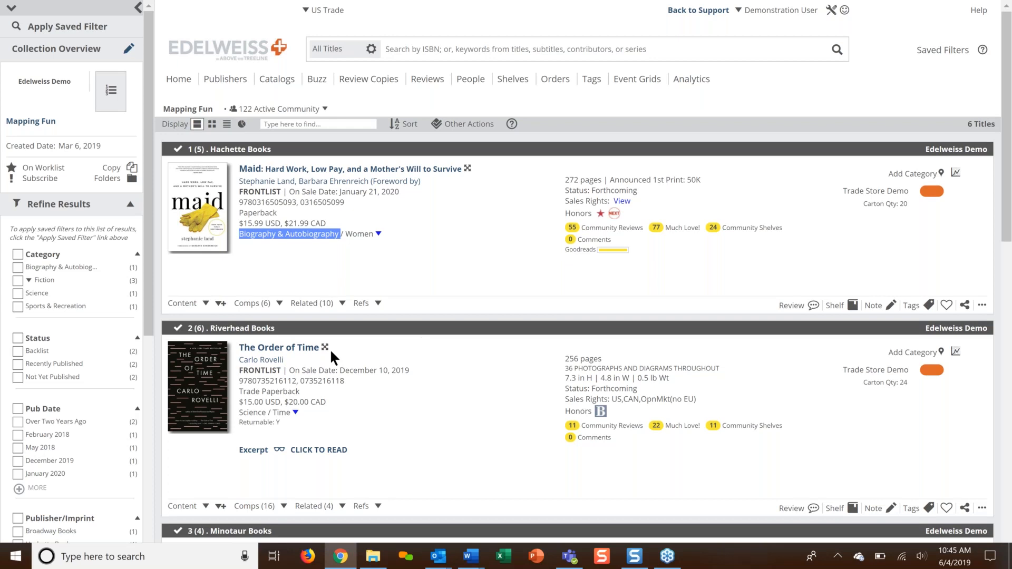
pyautogui.scroll(-4, 330, 349)
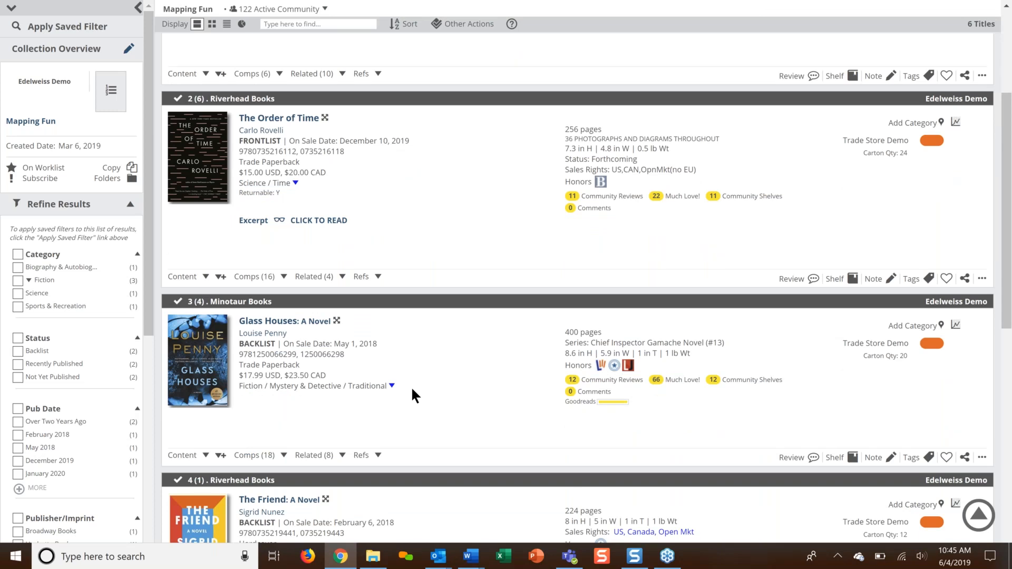
pyautogui.scroll(1, 457, 329)
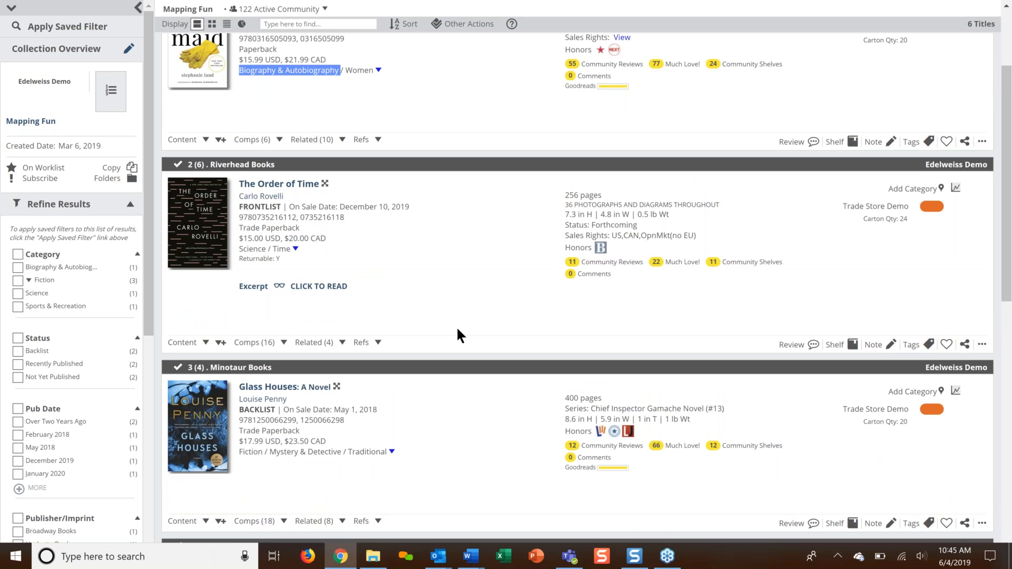
pyautogui.scroll(3, 458, 334)
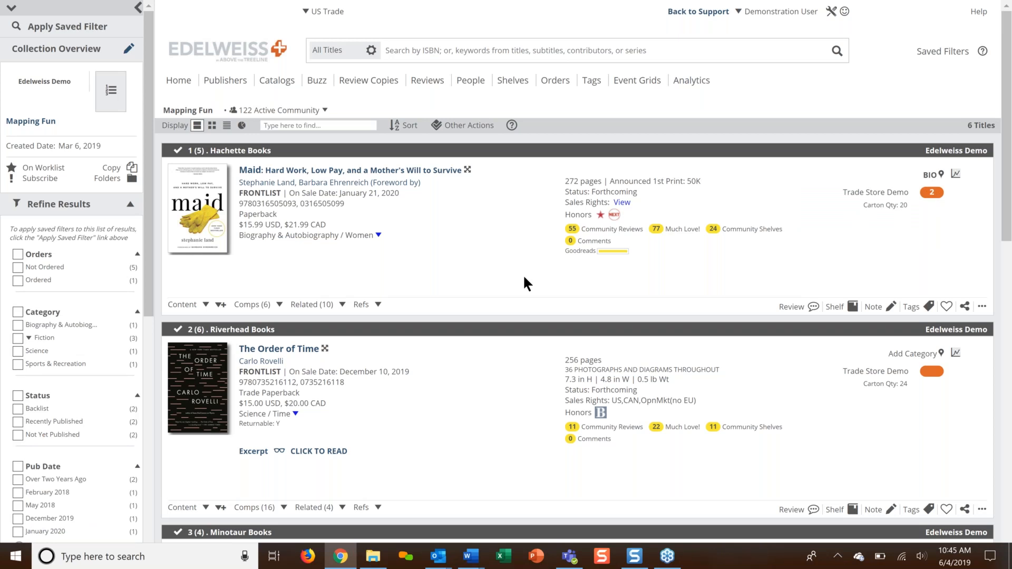
pyautogui.scroll(-1, 525, 283)
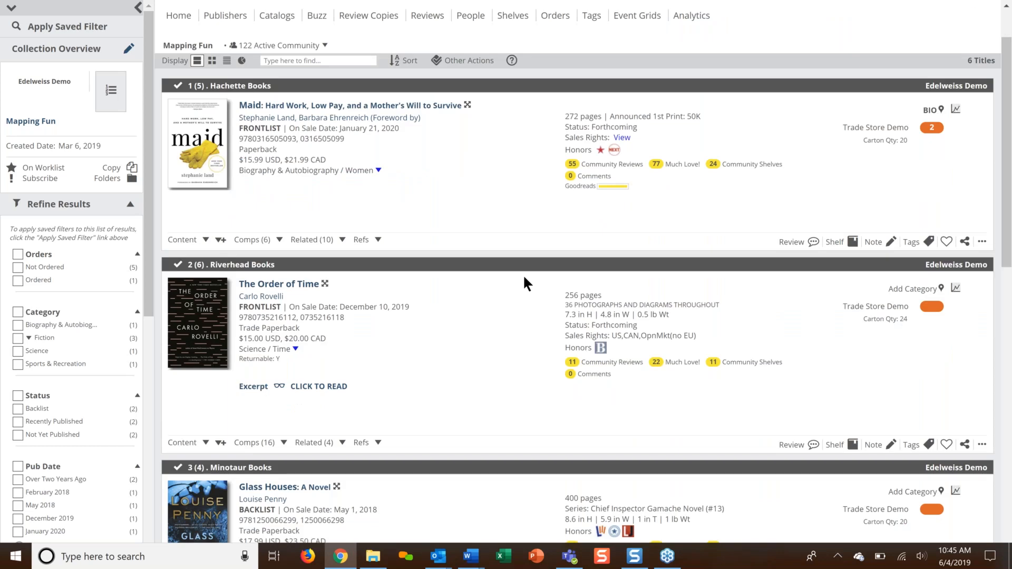
pyautogui.scroll(-1, 499, 332)
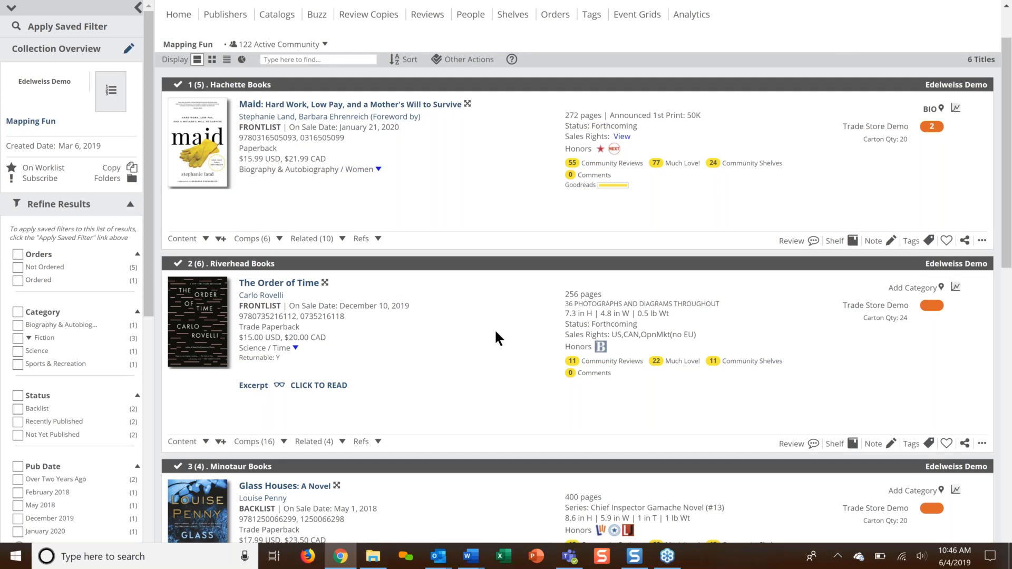
pyautogui.scroll(1, 495, 332)
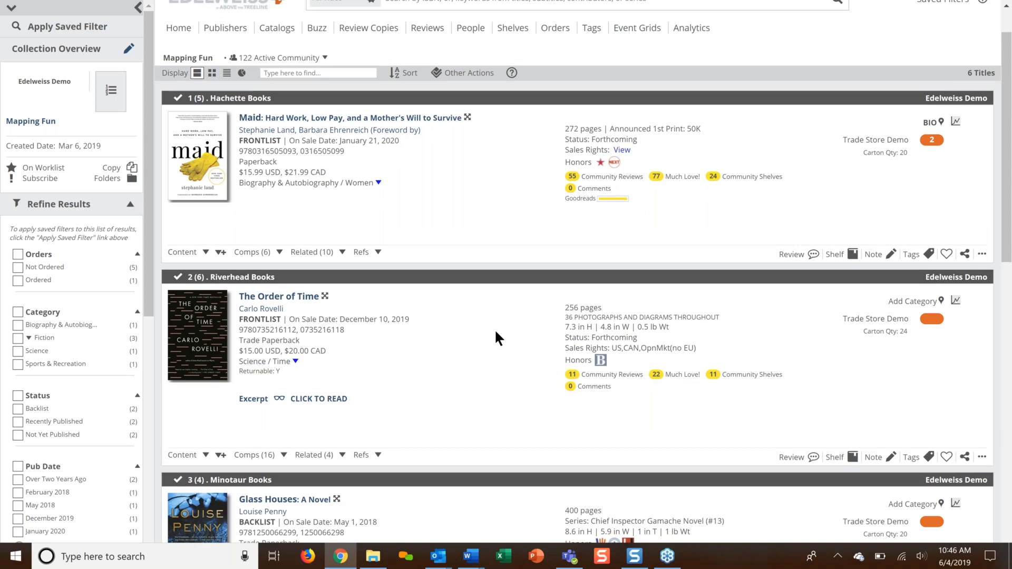
pyautogui.scroll(1, 494, 329)
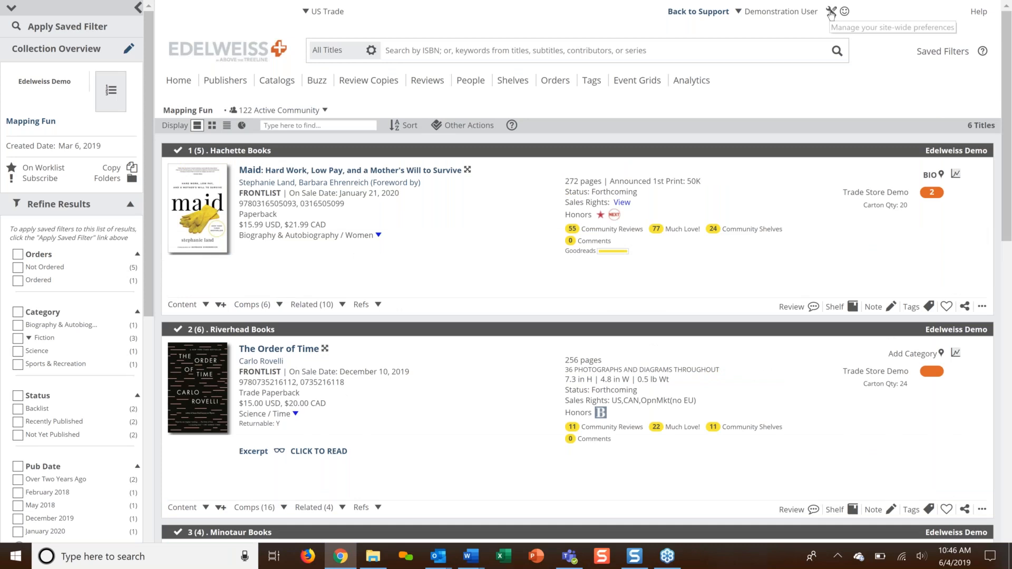
# Open the point-of-sale preferences and look through the available POS systems, leaving the selection as it is
pyautogui.click(831, 12)
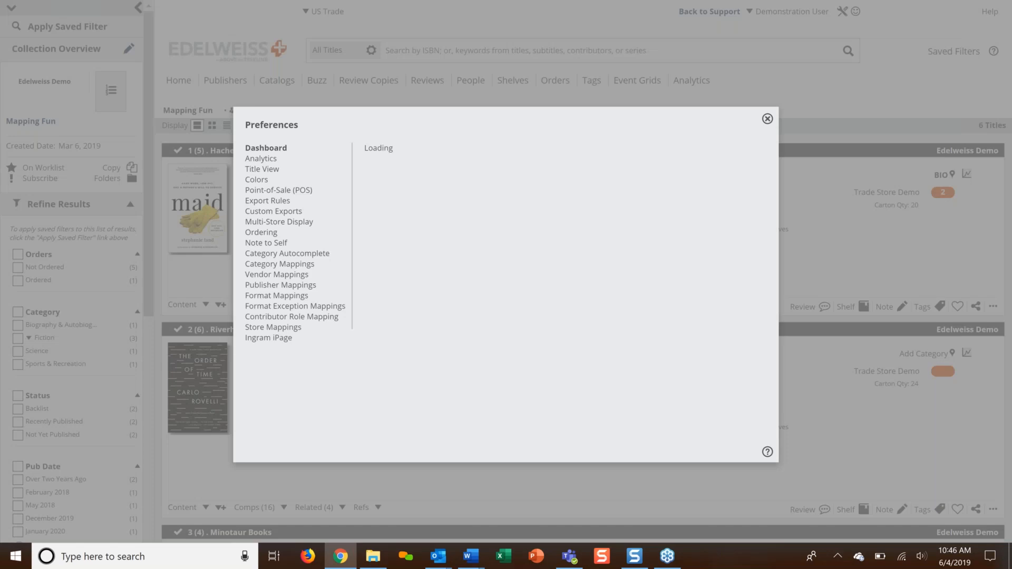
pyautogui.click(275, 191)
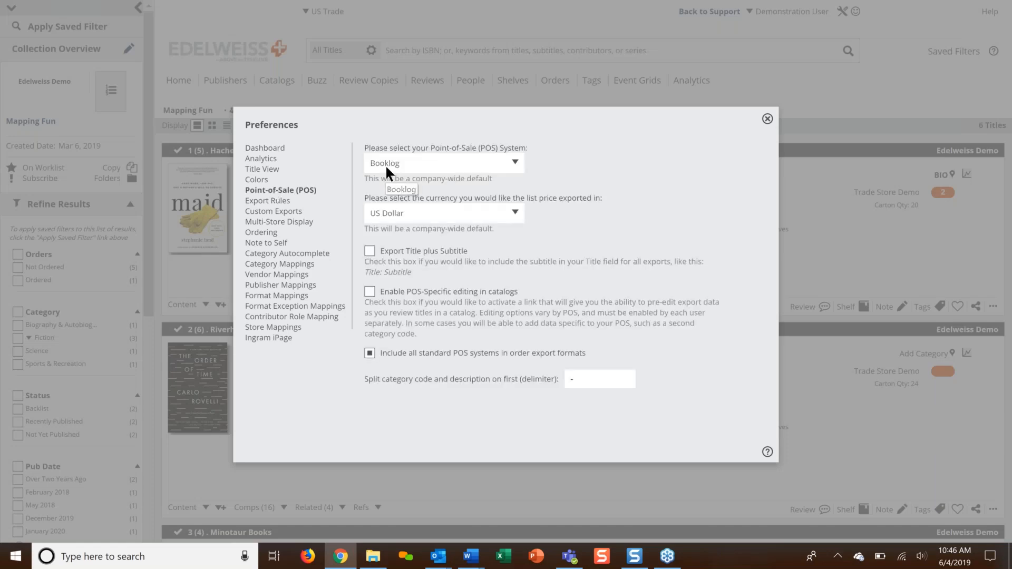
pyautogui.click(385, 165)
pyautogui.scroll(-1, 404, 232)
pyautogui.scroll(2, 404, 232)
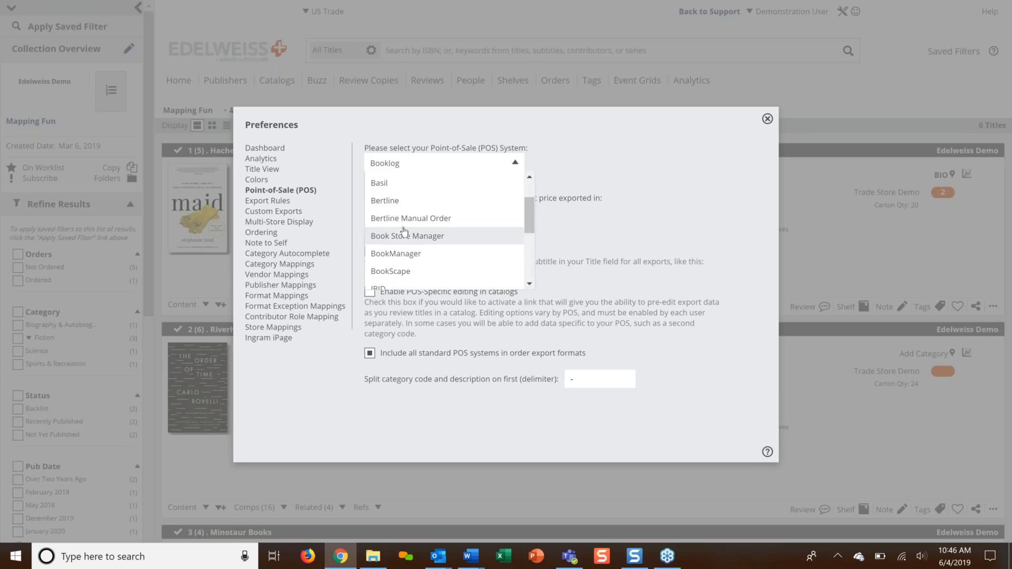
pyautogui.scroll(-1, 440, 256)
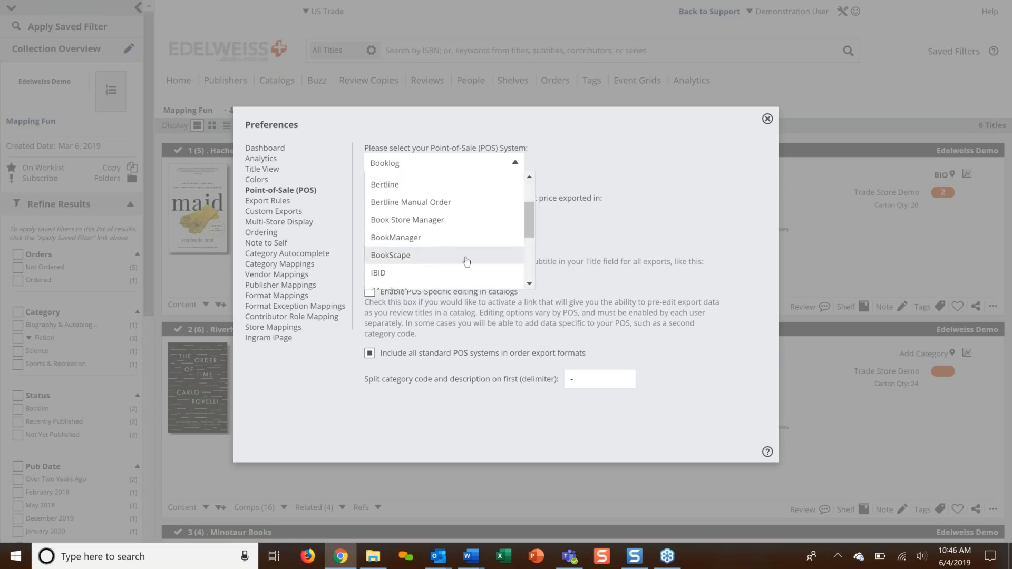
pyautogui.scroll(1, 466, 260)
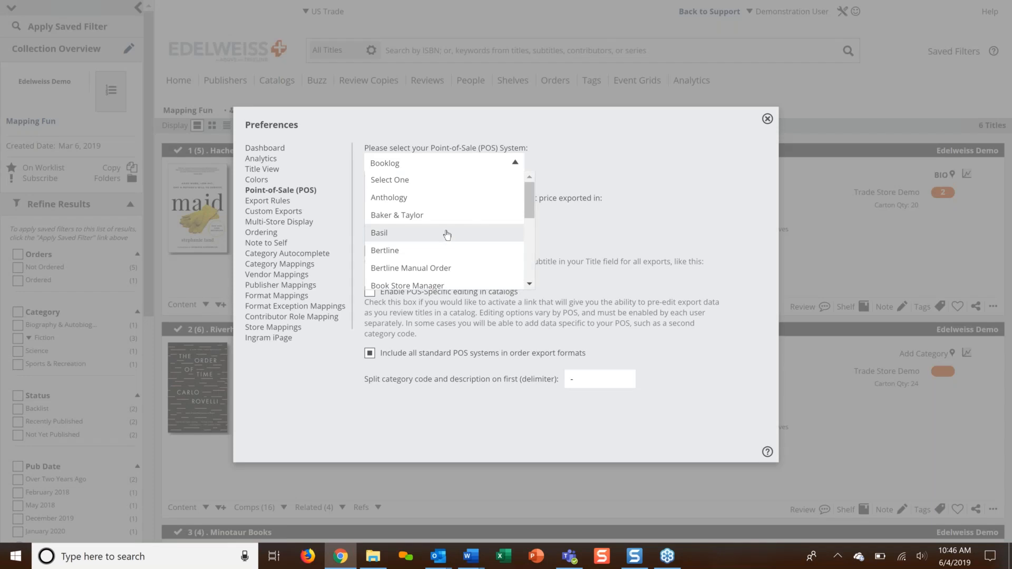
pyautogui.scroll(-1, 447, 235)
pyautogui.scroll(-3, 447, 235)
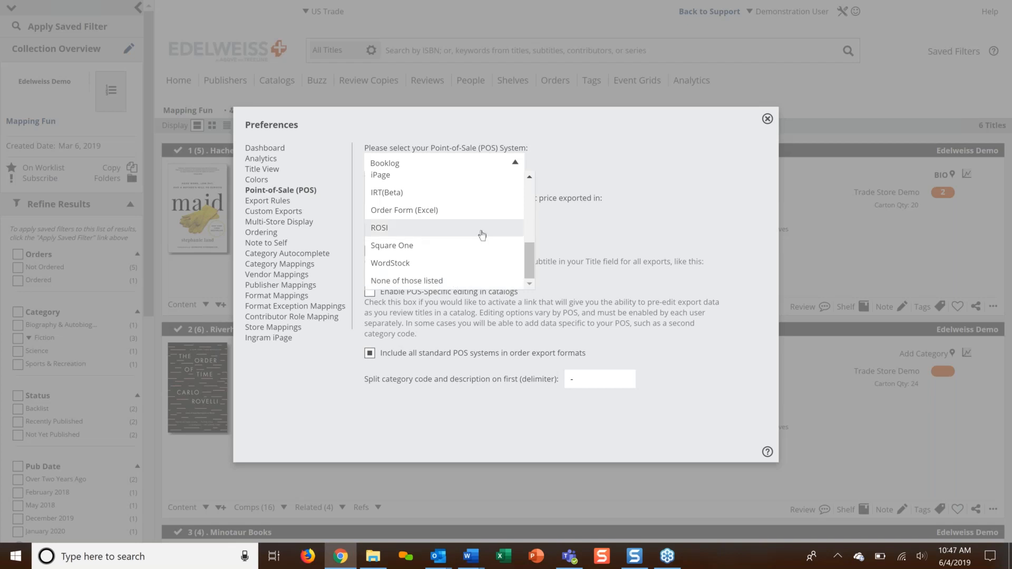
pyautogui.scroll(5, 453, 229)
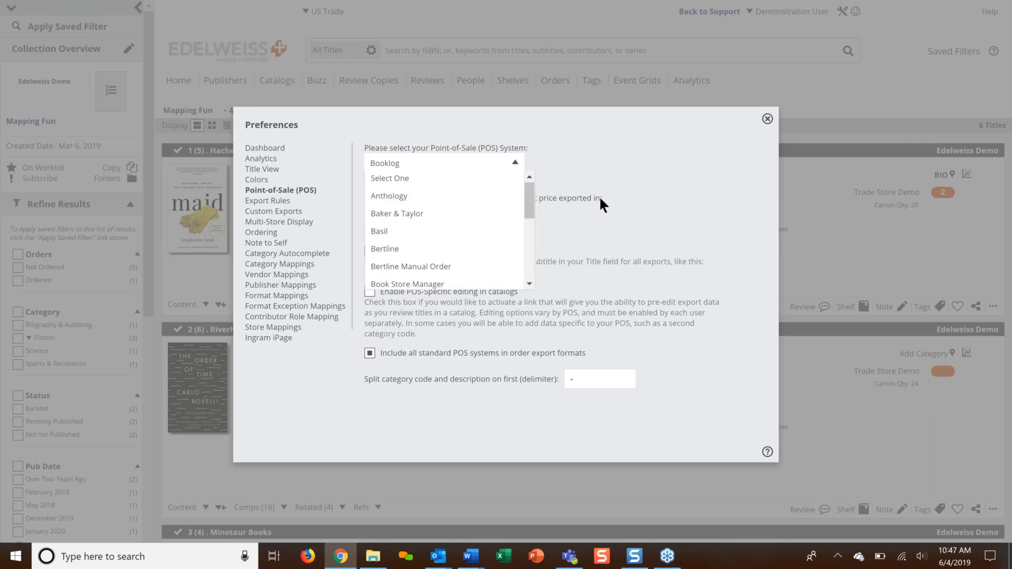
pyautogui.click(523, 169)
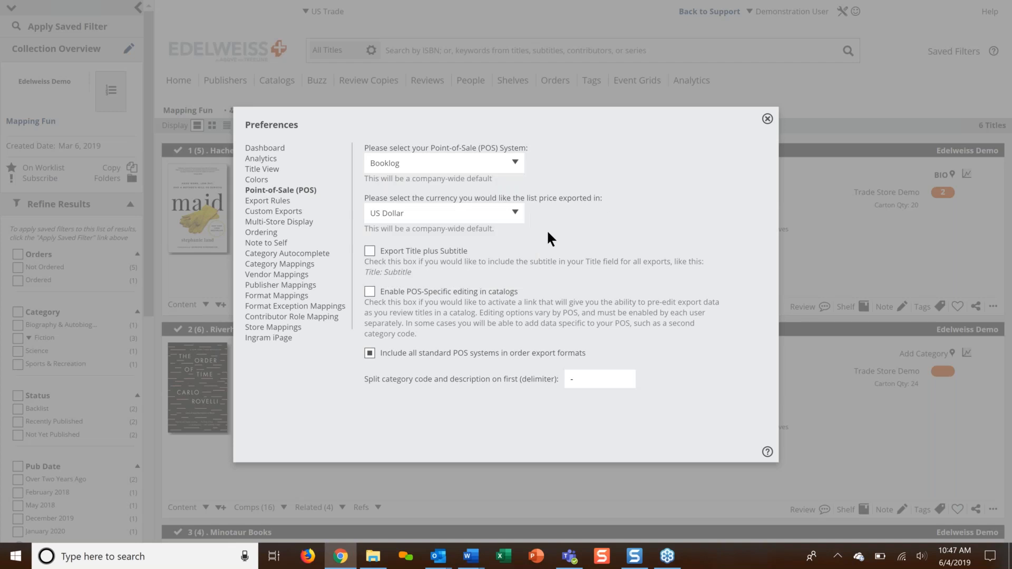
# Open the category mappings preferences and look through the full list of top-level categories
pyautogui.click(261, 266)
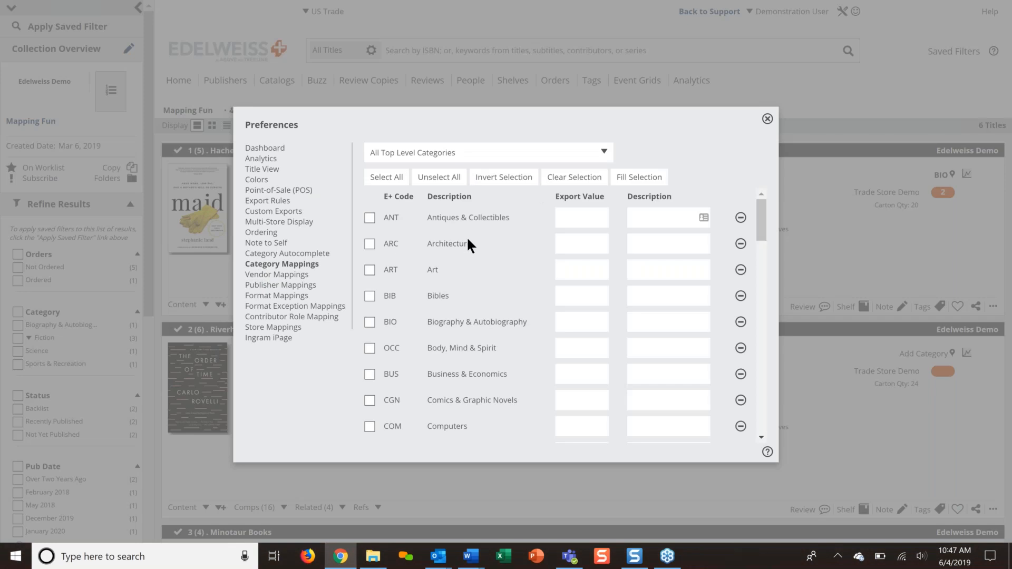
pyautogui.scroll(-1, 468, 242)
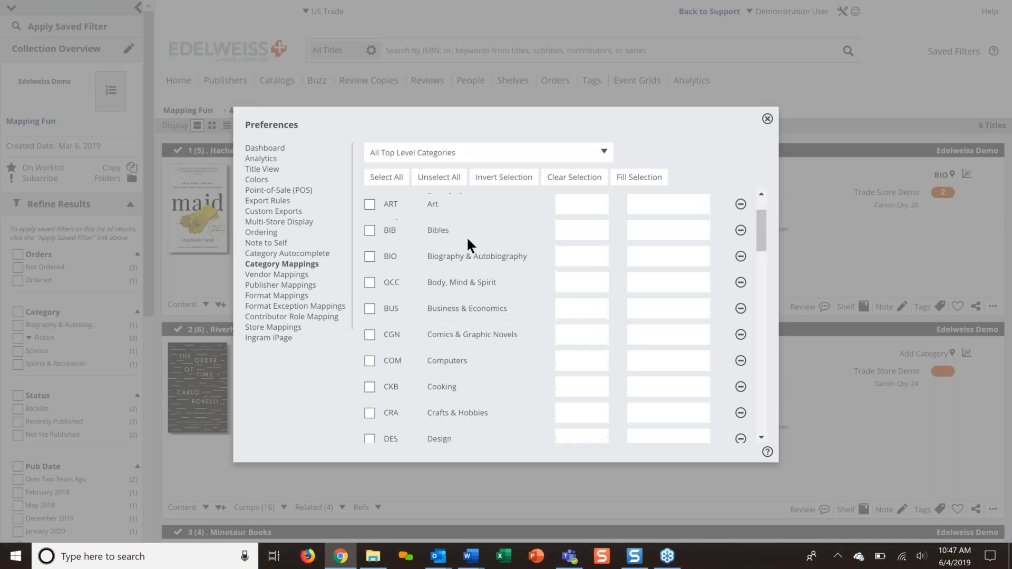
pyautogui.scroll(-1, 468, 241)
pyautogui.scroll(-4, 467, 241)
pyautogui.scroll(-2, 464, 259)
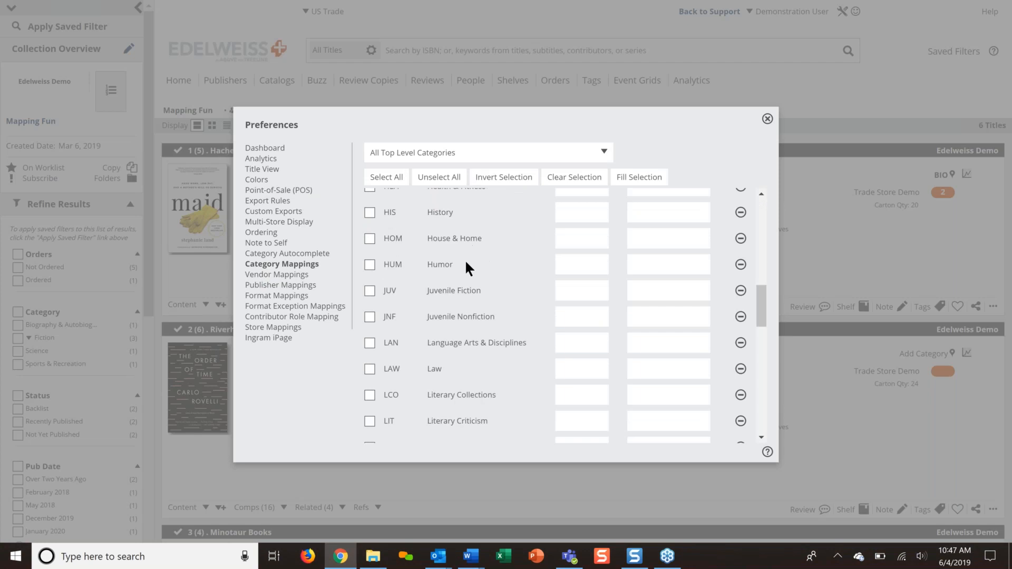
pyautogui.scroll(-3, 464, 258)
pyautogui.scroll(-1, 468, 269)
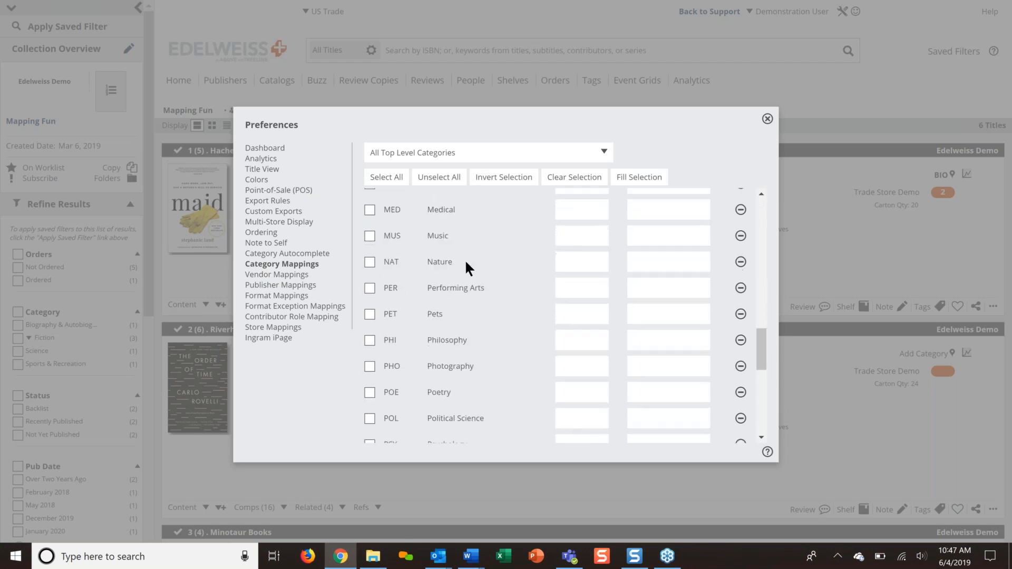
pyautogui.scroll(-1, 464, 258)
pyautogui.scroll(-3, 464, 258)
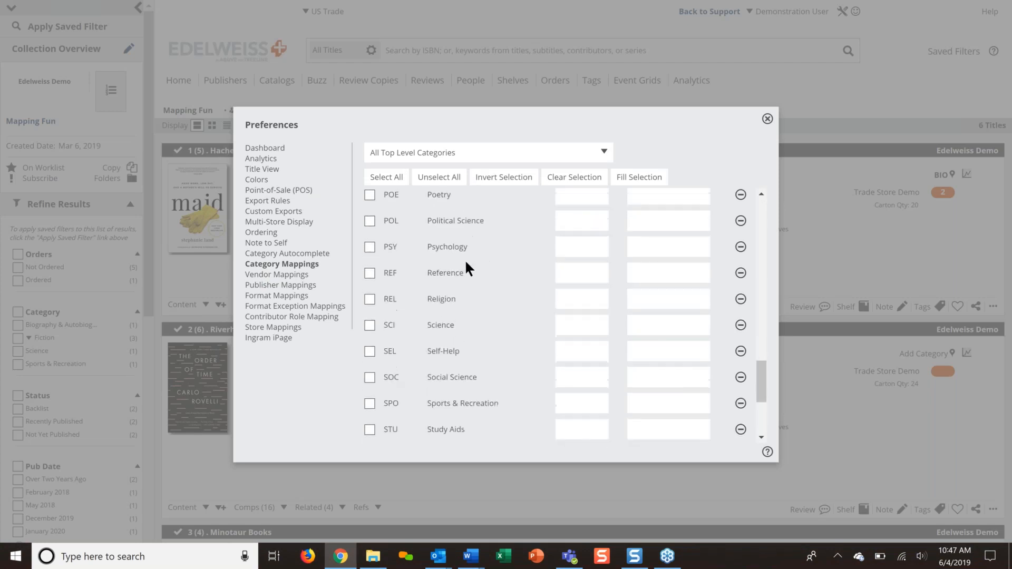
pyautogui.scroll(-2, 467, 268)
pyautogui.scroll(6, 467, 269)
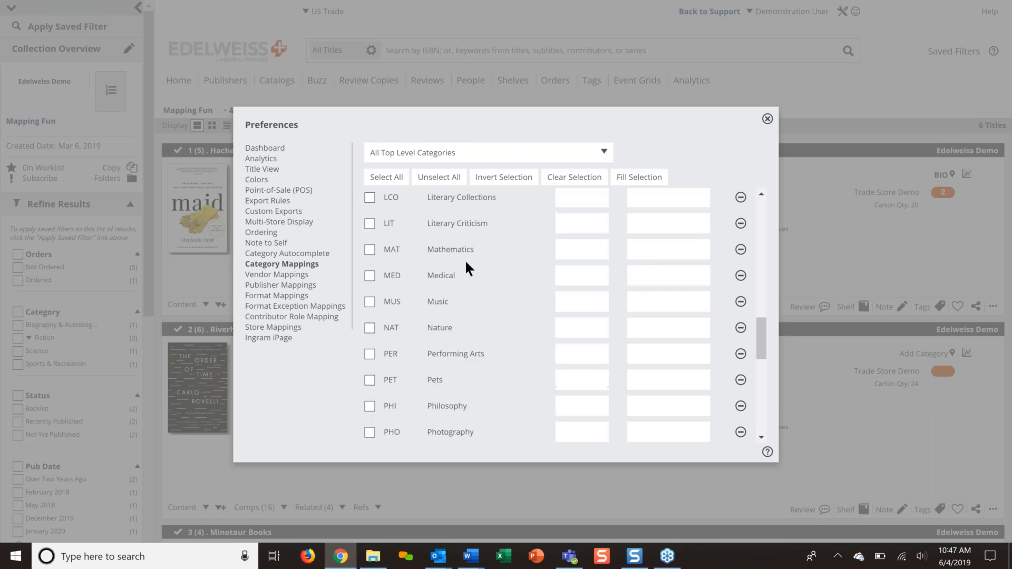
pyautogui.scroll(6, 467, 269)
pyautogui.scroll(5, 467, 269)
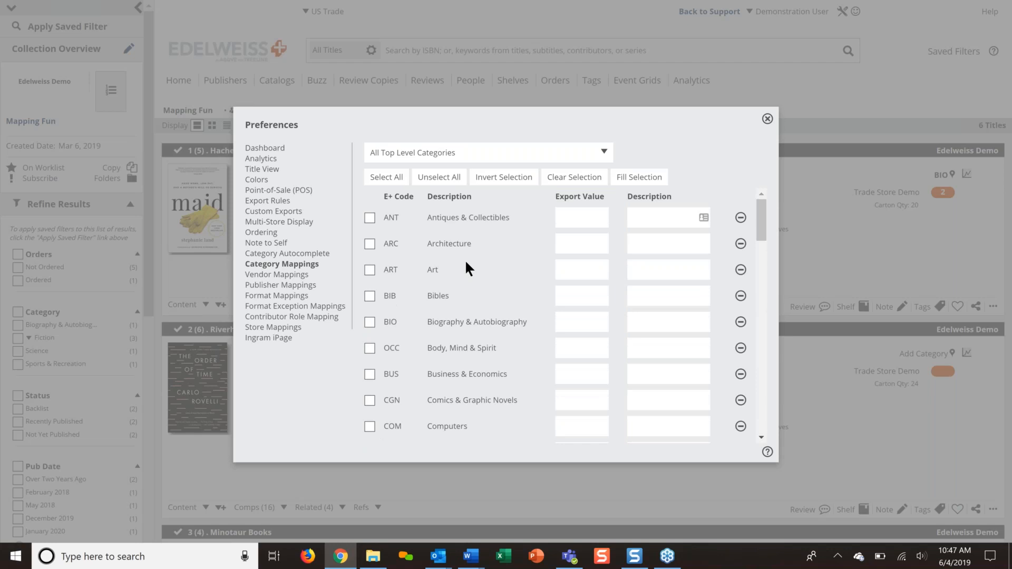
# Map the Fiction (FIC) category to the export value FICT with the description Fiction
pyautogui.scroll(-1, 466, 269)
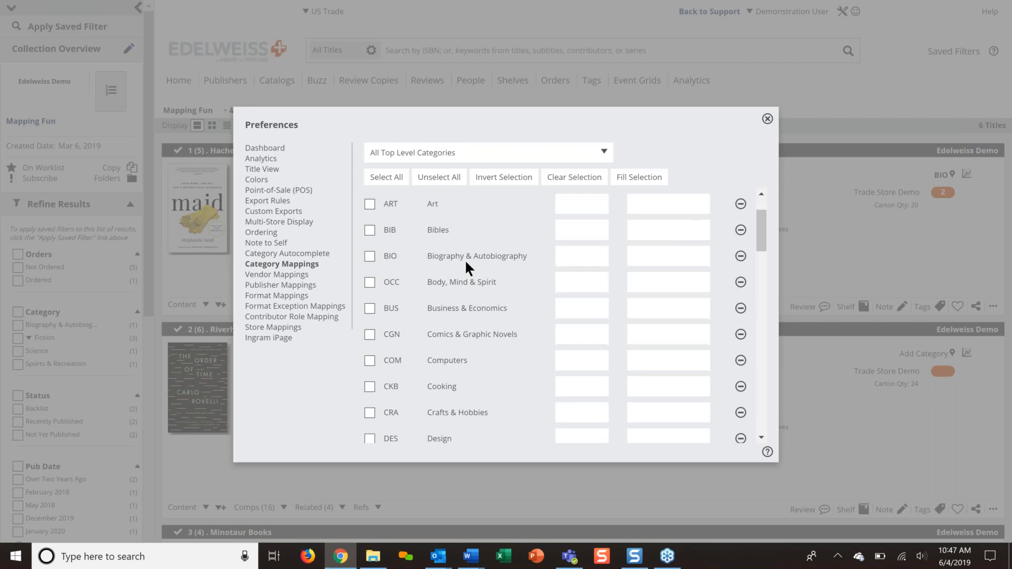
pyautogui.scroll(-3, 464, 258)
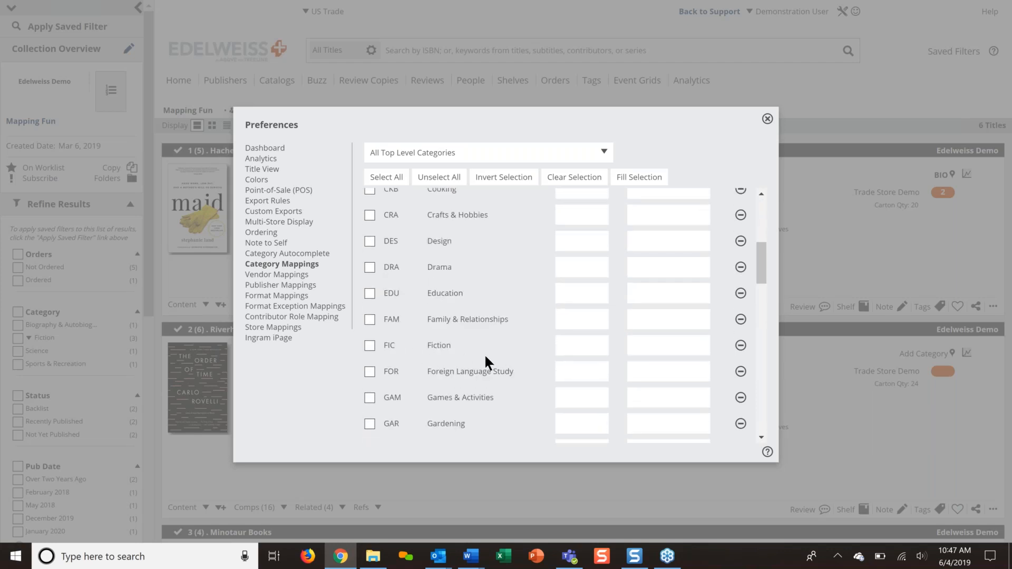
pyautogui.click(567, 346)
pyautogui.write('FICT')
pyautogui.scroll(5, 673, 328)
pyautogui.scroll(1, 654, 204)
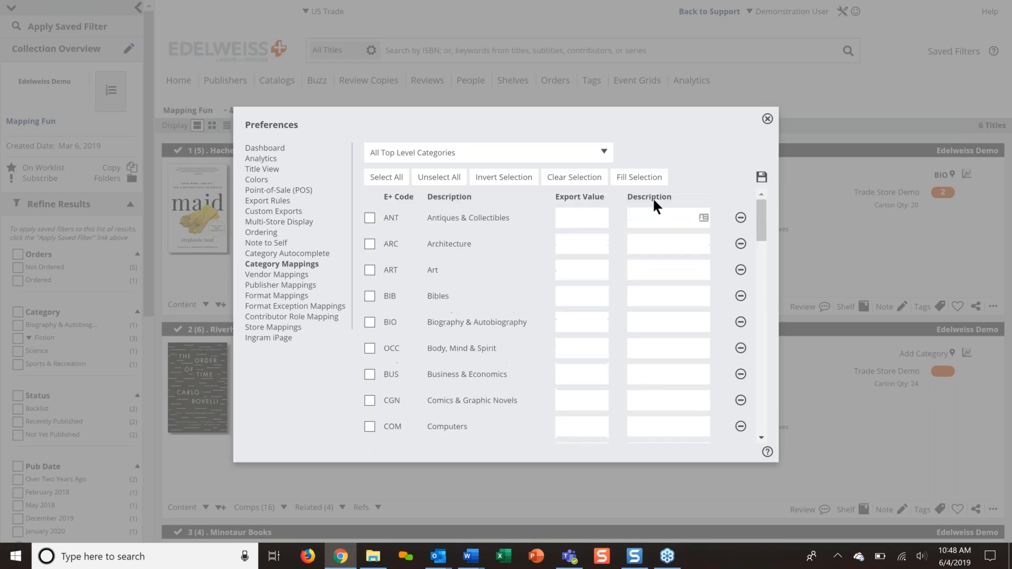
pyautogui.scroll(-5, 652, 200)
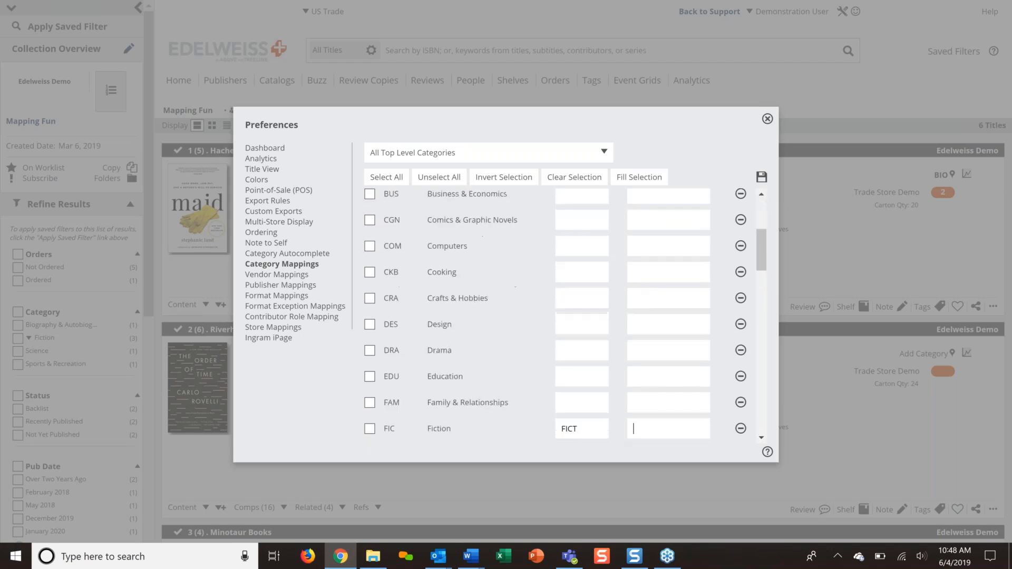
pyautogui.write('Fiction')
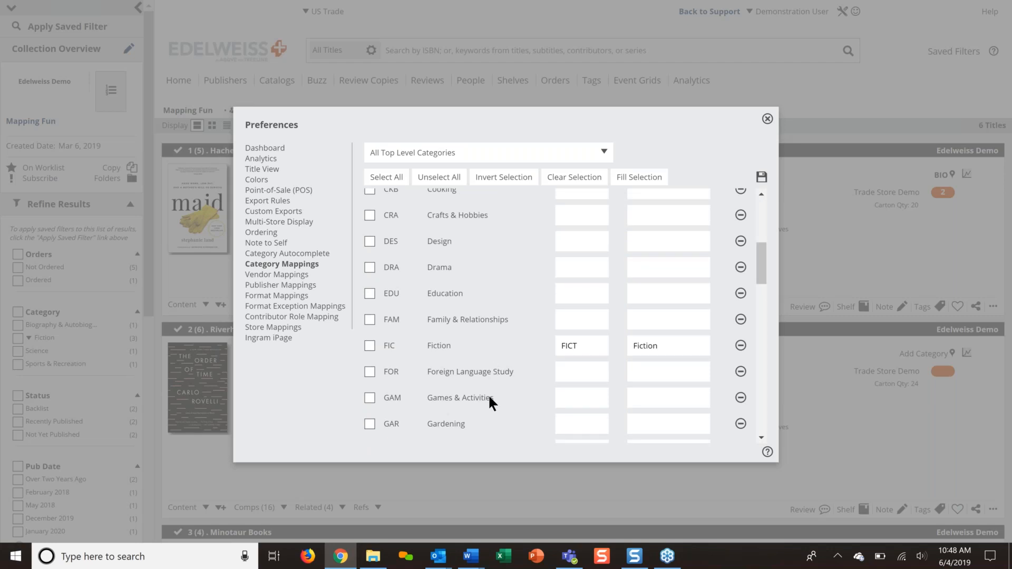
# Save the category mappings and close the preferences
pyautogui.moveTo(579, 346); pyautogui.dragTo(560, 344)
pyautogui.click(507, 349)
pyautogui.click(761, 177)
pyautogui.click(767, 119)
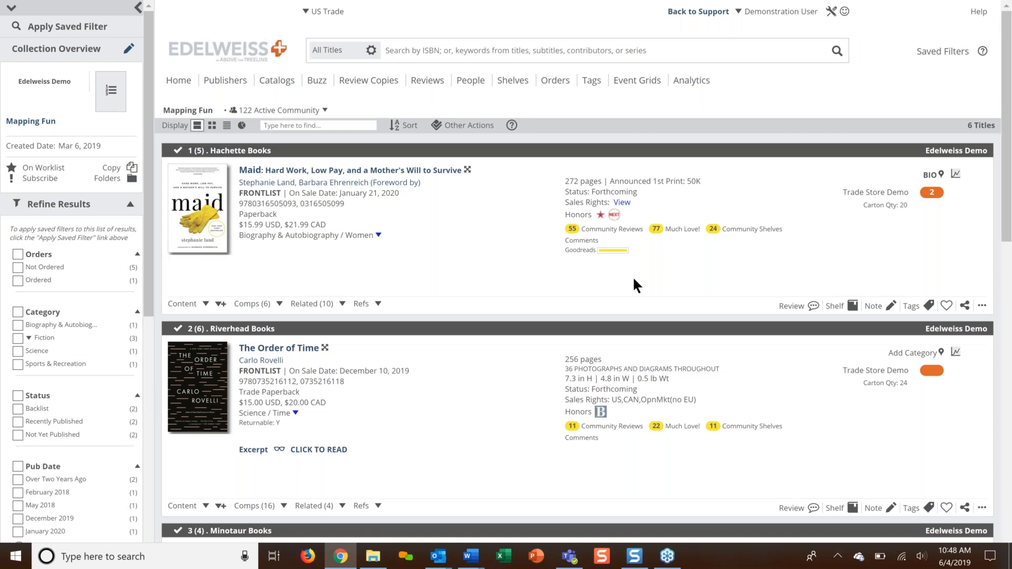
# Check the category codes assigned to the fiction titles in the Mapping Fun collection and how they were determined
pyautogui.scroll(-5, 633, 276)
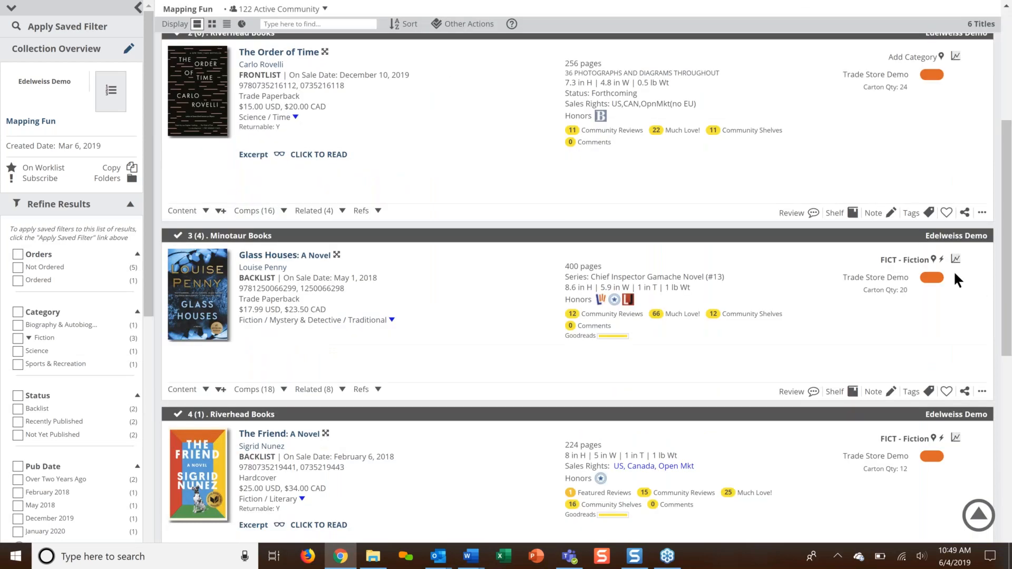
pyautogui.moveTo(942, 265)
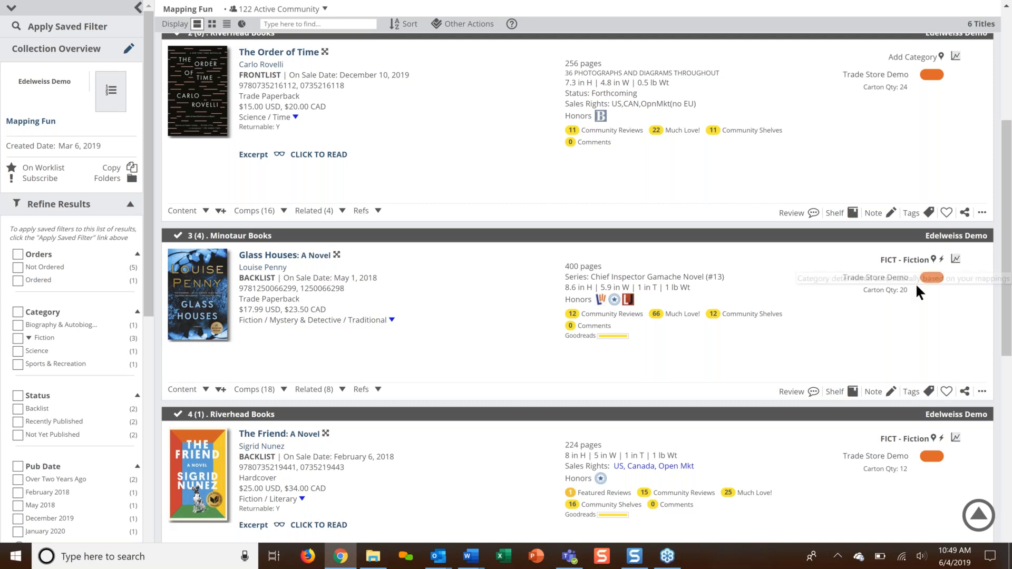
pyautogui.scroll(-1, 918, 288)
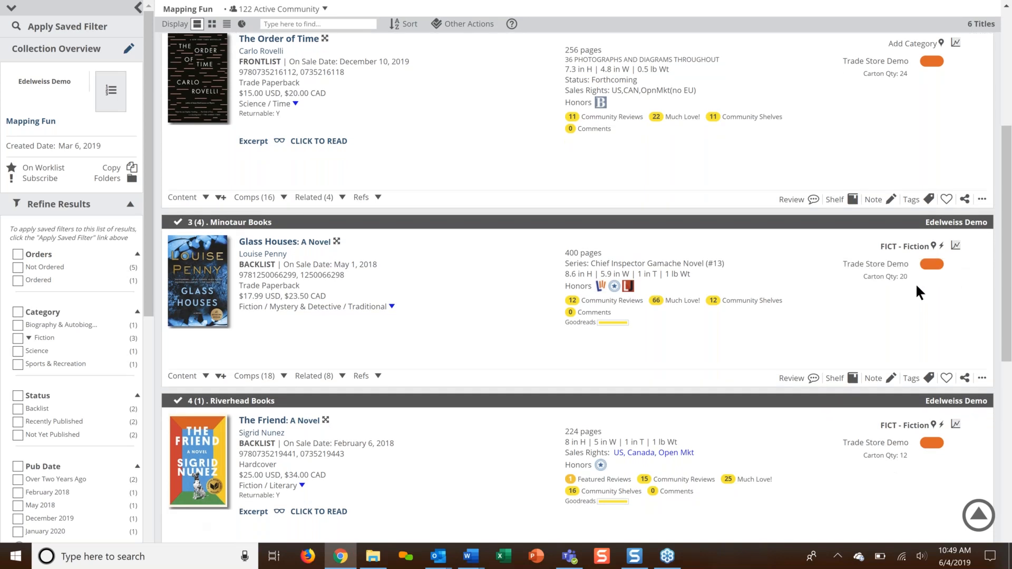
# Override the category of The Martian with the custom value rrrr and save it
pyautogui.scroll(-5, 917, 287)
pyautogui.click(932, 367)
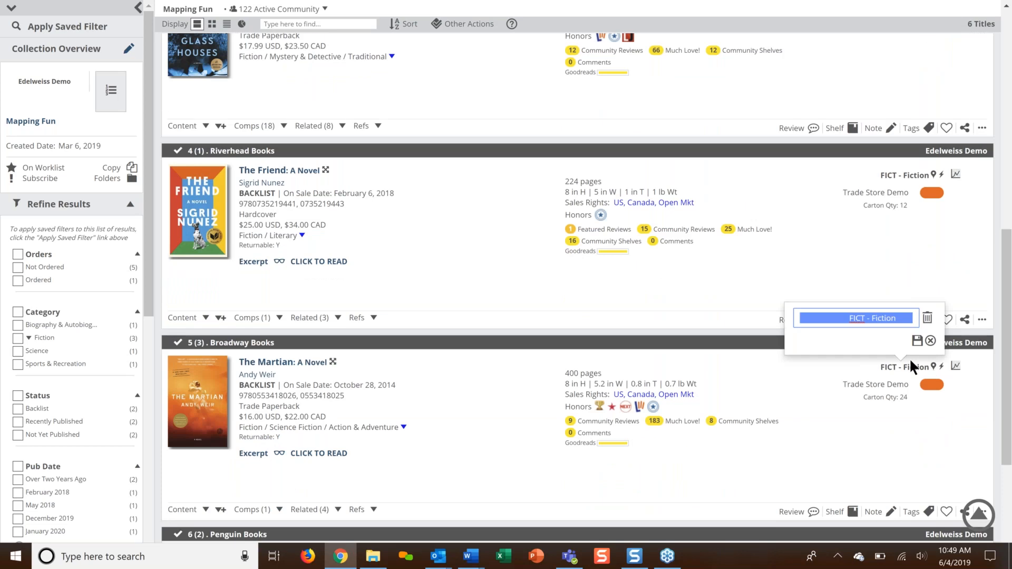
pyautogui.write('rrrr')
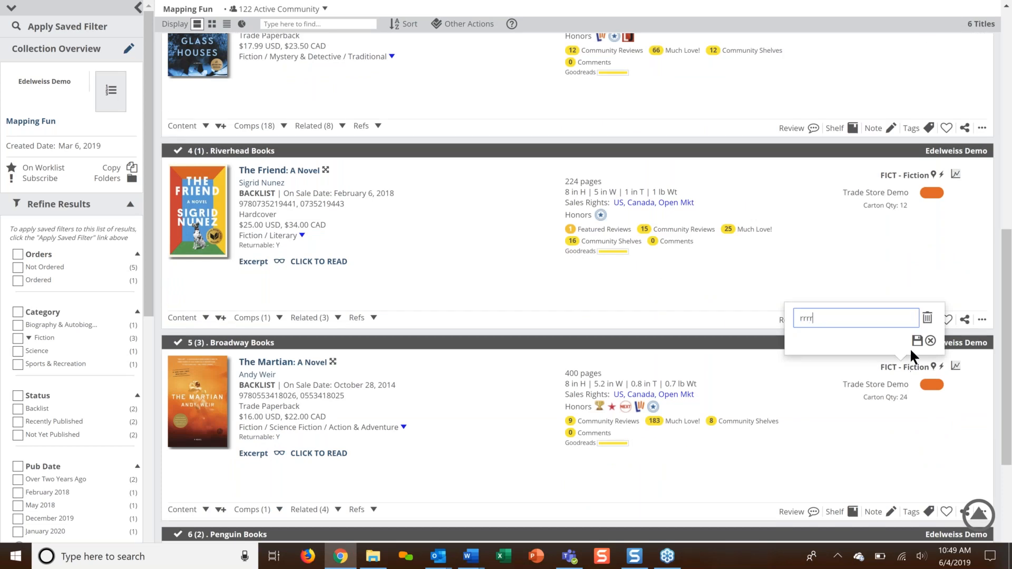
pyautogui.click(918, 342)
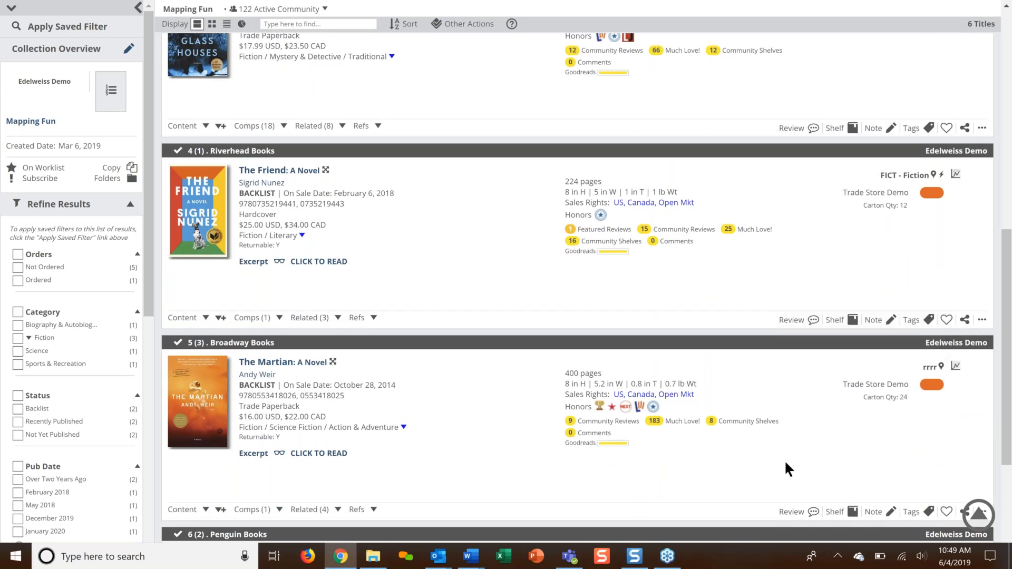
# Remove the custom category from The Martian so the automatic mapping applies again
pyautogui.click(942, 370)
pyautogui.click(917, 341)
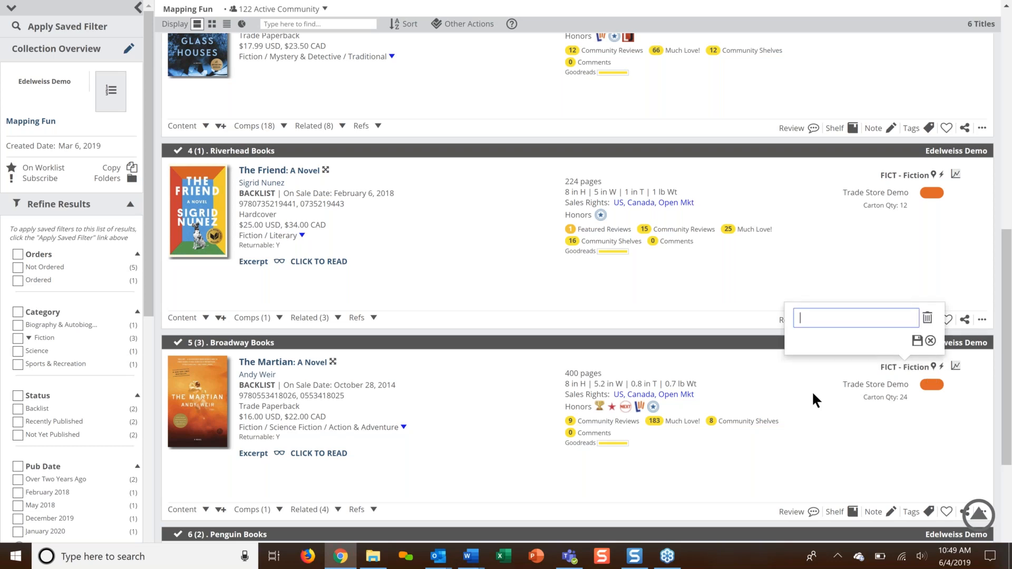
pyautogui.click(832, 431)
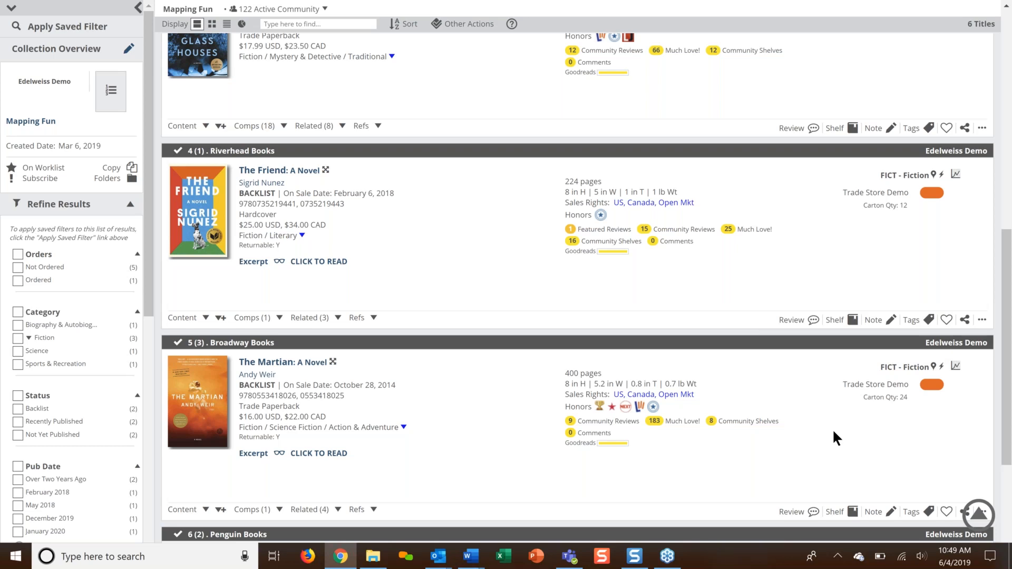
# Open the category mappings preferences again and list the subcategories of Fiction
pyautogui.scroll(-1, 833, 431)
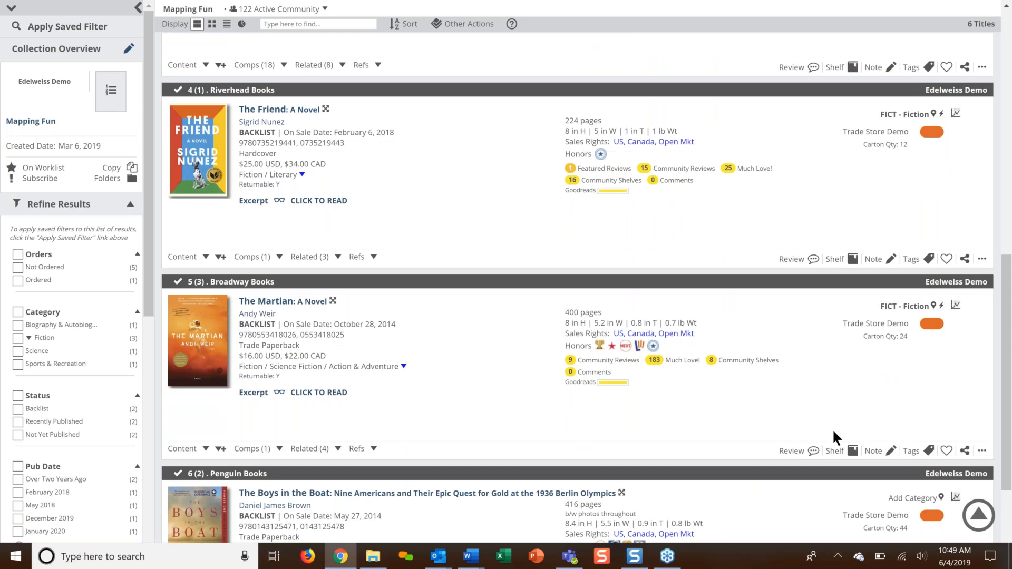
pyautogui.scroll(1, 833, 428)
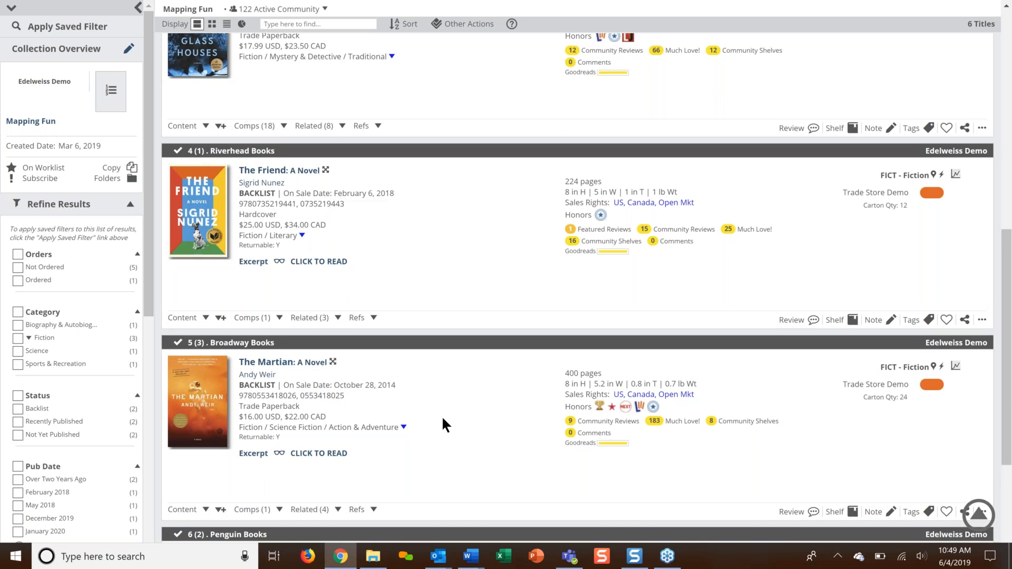
pyautogui.scroll(2, 443, 424)
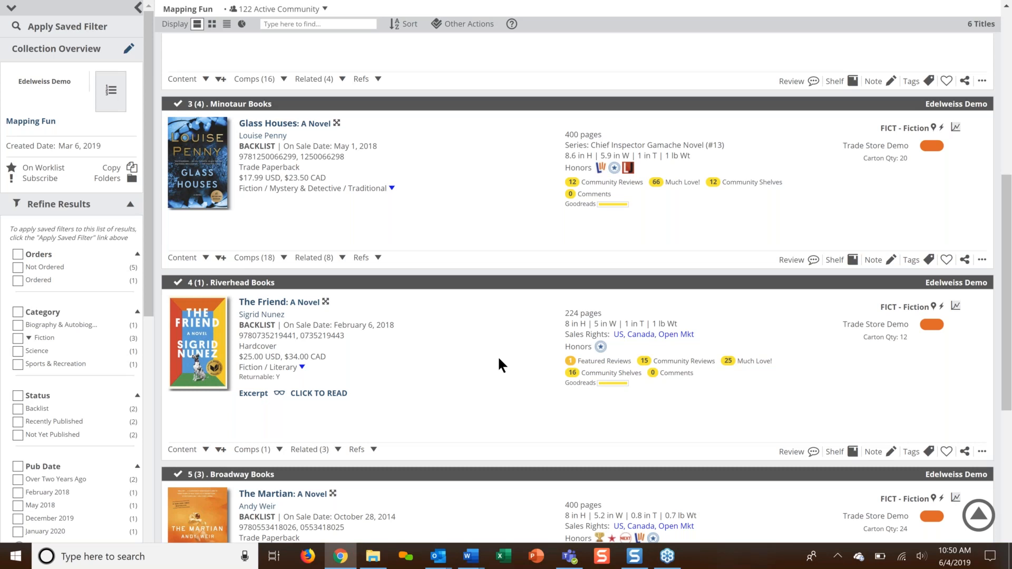
pyautogui.scroll(1, 498, 366)
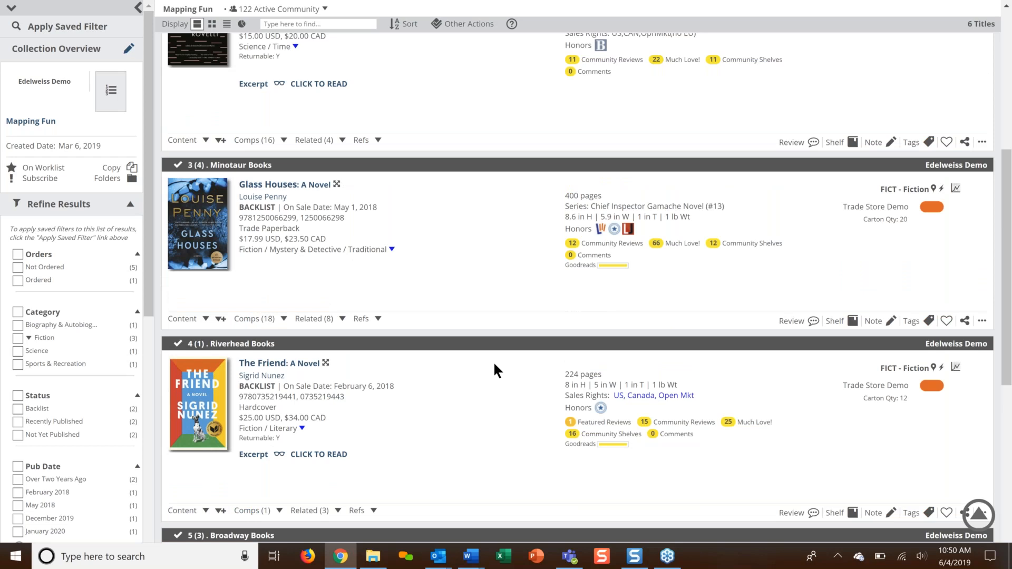
pyautogui.scroll(3, 496, 371)
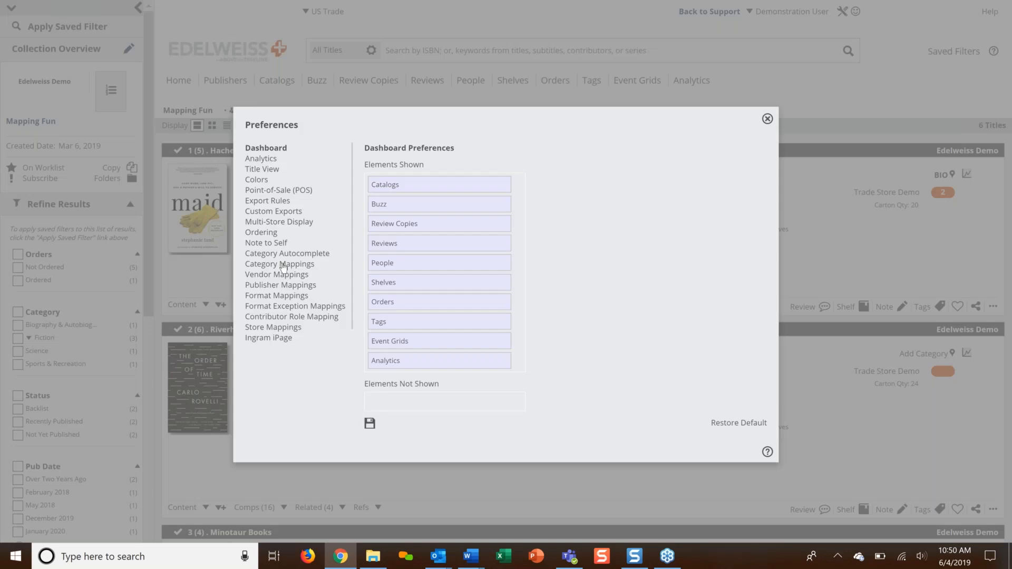
pyautogui.click(283, 265)
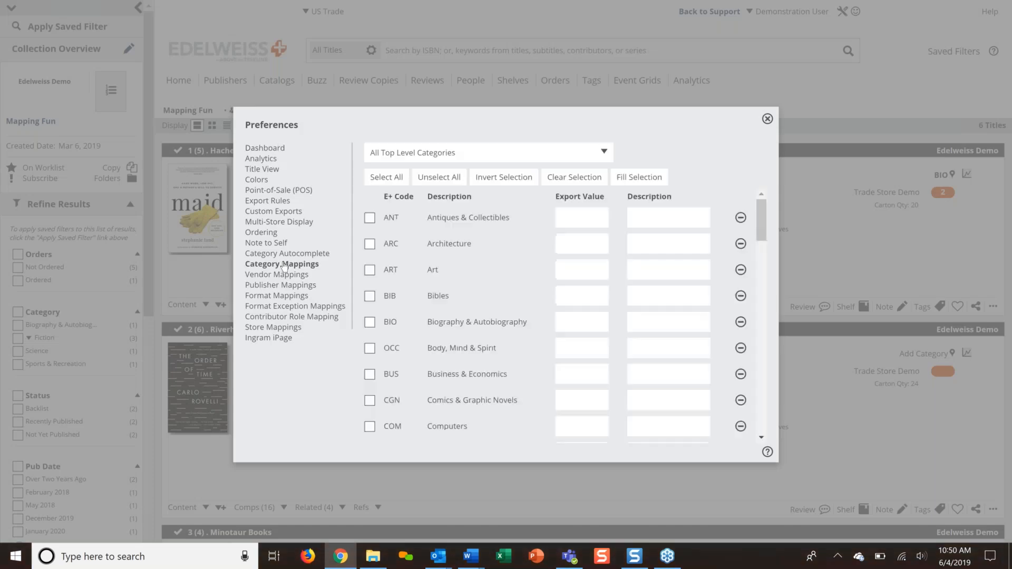
pyautogui.click(434, 152)
pyautogui.scroll(-3, 414, 205)
pyautogui.scroll(-2, 415, 206)
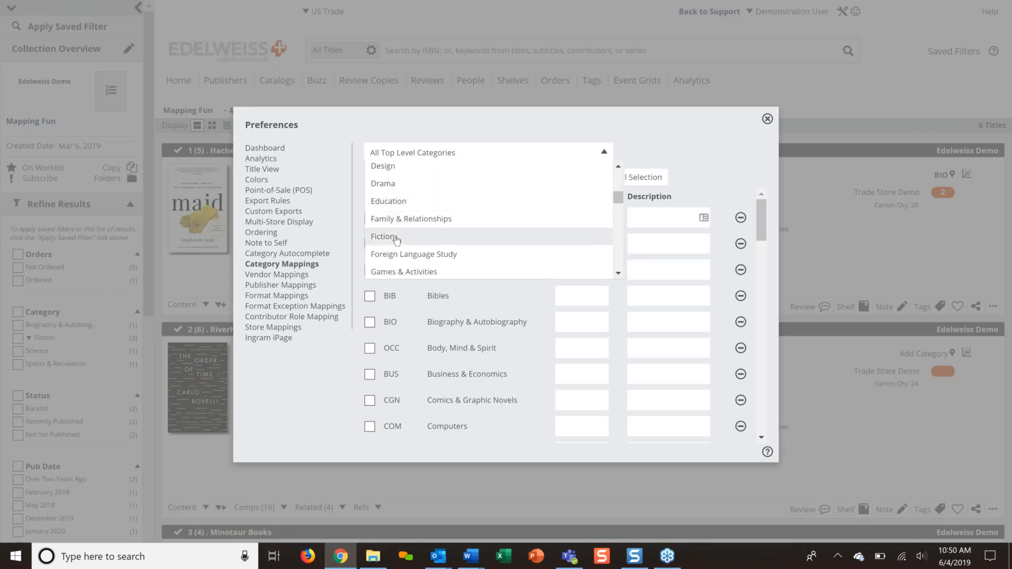
pyautogui.click(395, 239)
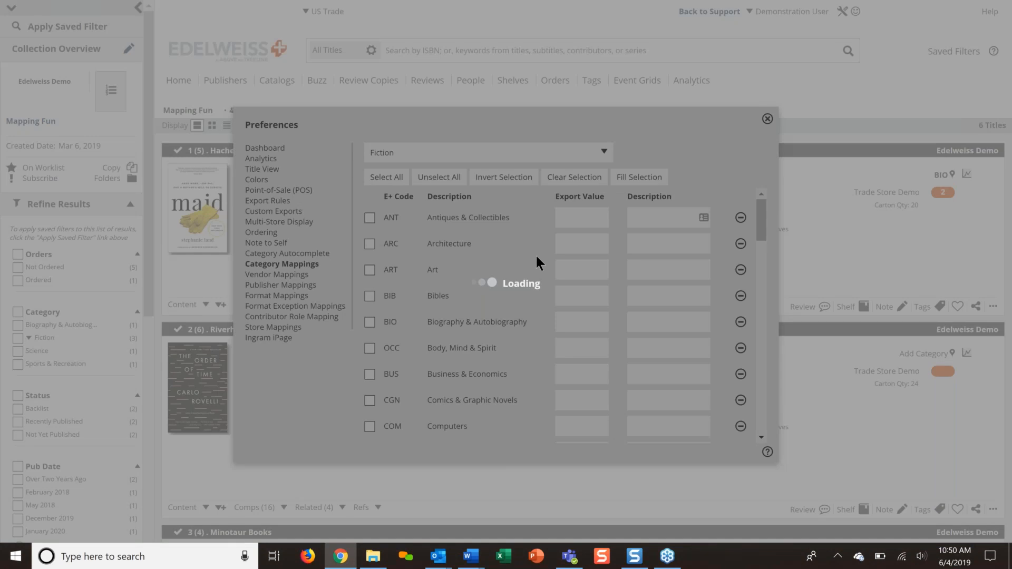
# Look through the Fiction subcategories and their codes, from African American down to the mystery entries
pyautogui.scroll(-1, 550, 226)
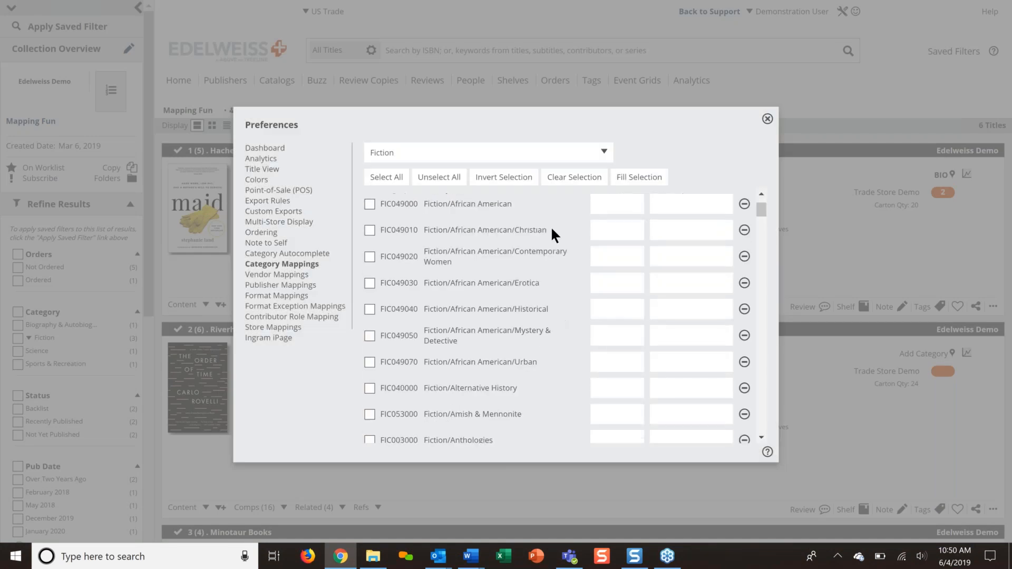
pyautogui.scroll(-1, 551, 226)
pyautogui.scroll(-1, 550, 257)
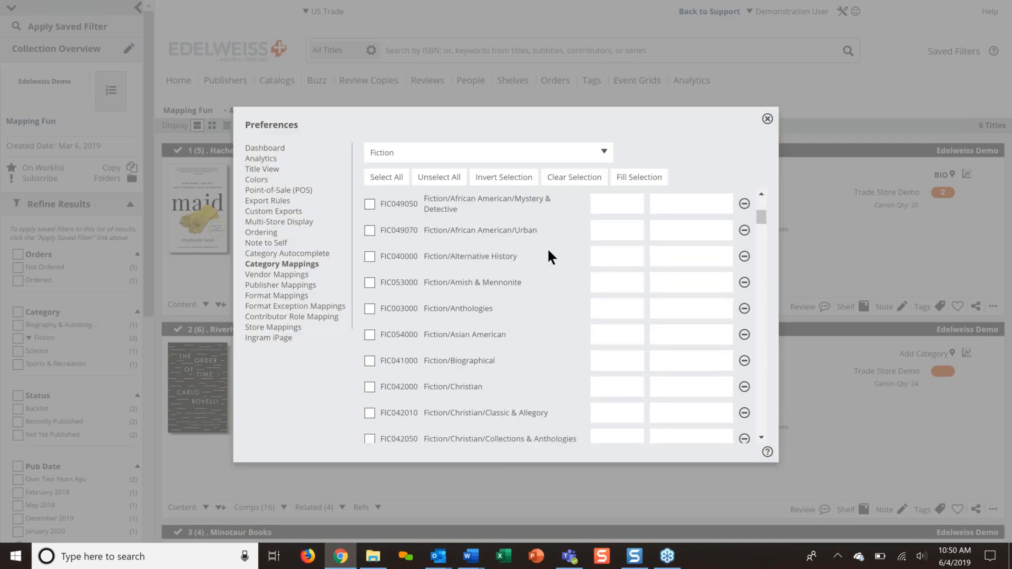
pyautogui.scroll(-1, 548, 251)
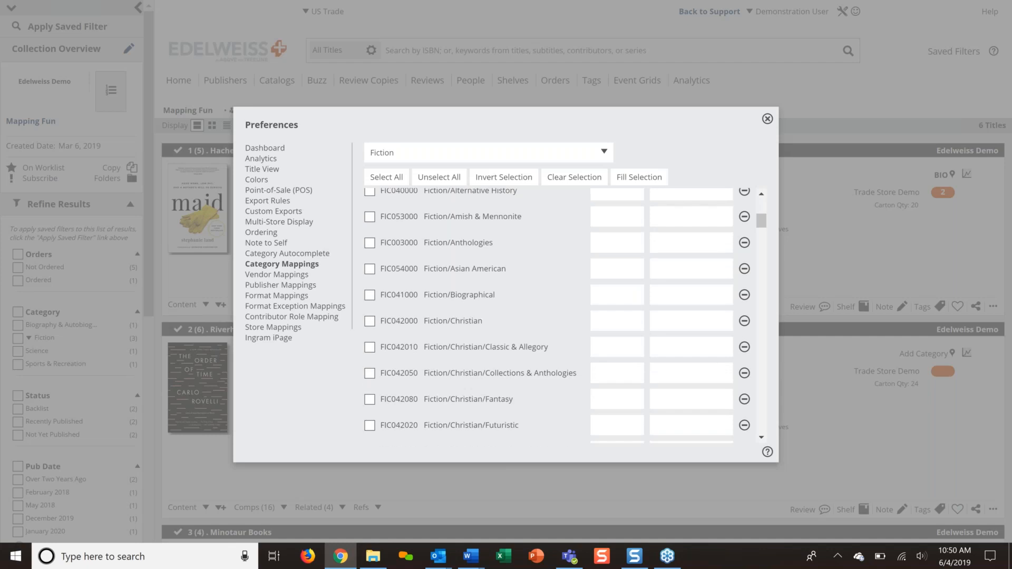
pyautogui.scroll(2, 559, 316)
pyautogui.scroll(1, 615, 247)
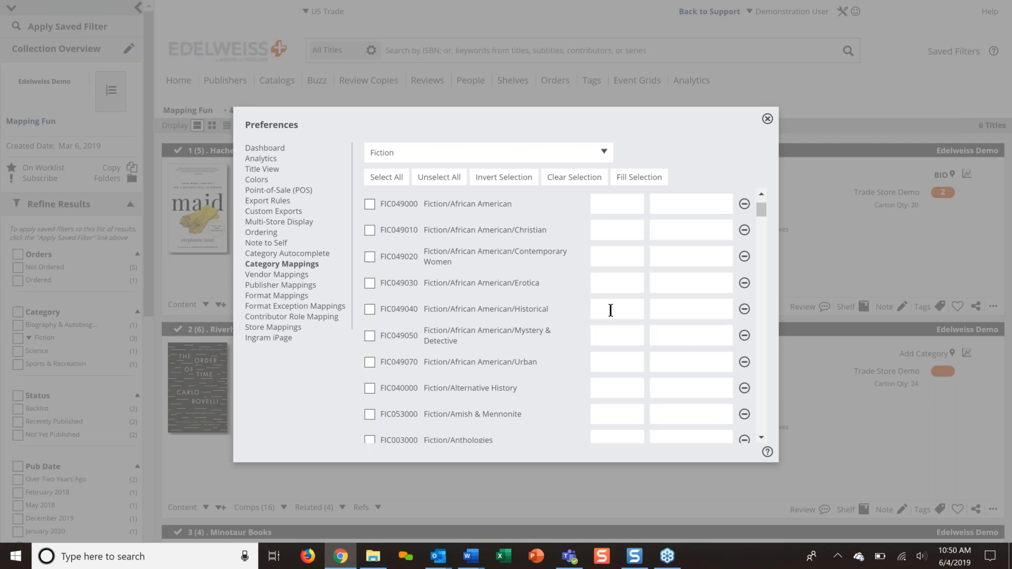
pyautogui.scroll(-1, 610, 310)
pyautogui.scroll(-4, 558, 316)
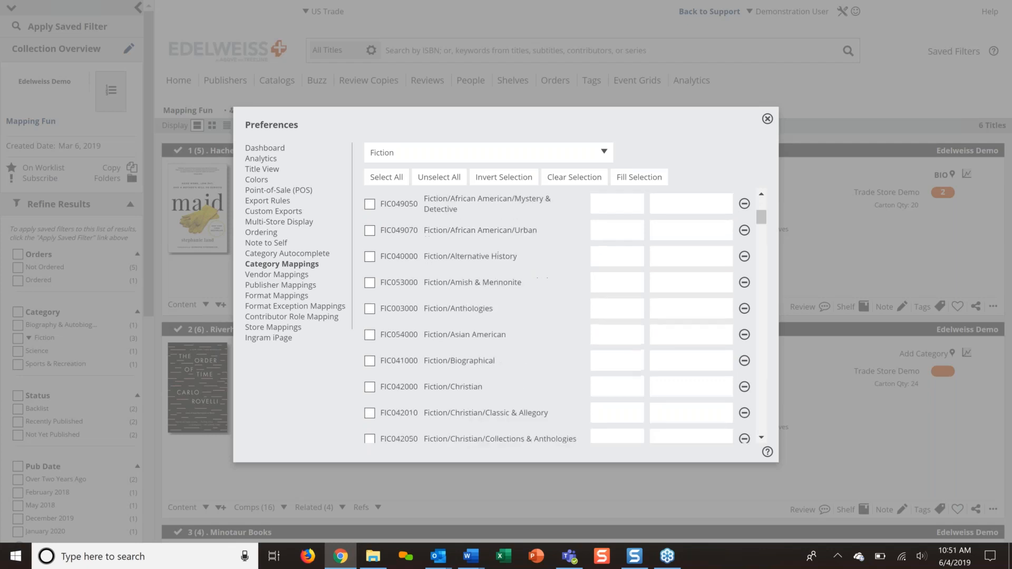
pyautogui.scroll(-5, 604, 313)
pyautogui.scroll(-3, 514, 277)
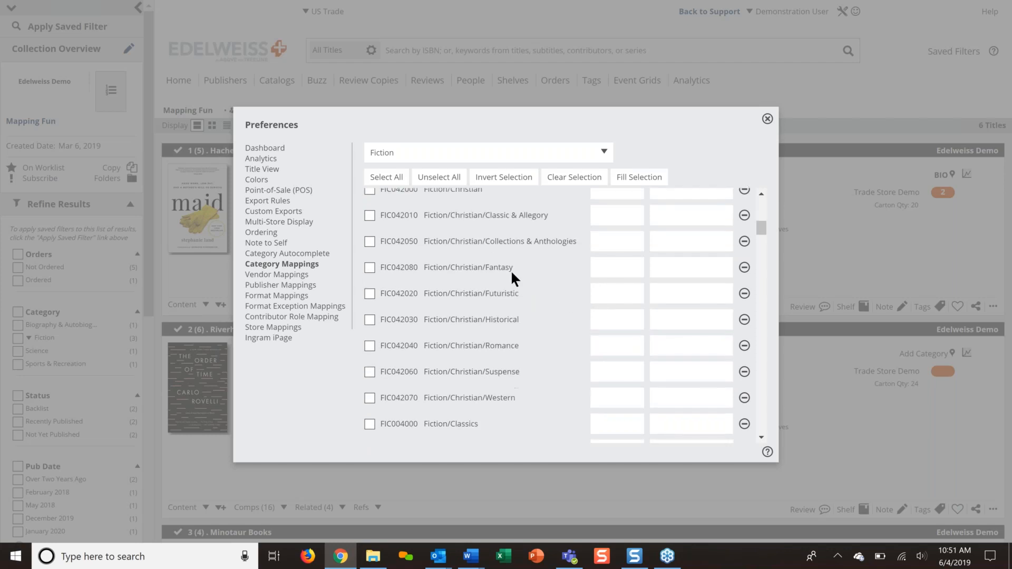
pyautogui.scroll(-3, 511, 270)
pyautogui.scroll(-1, 512, 277)
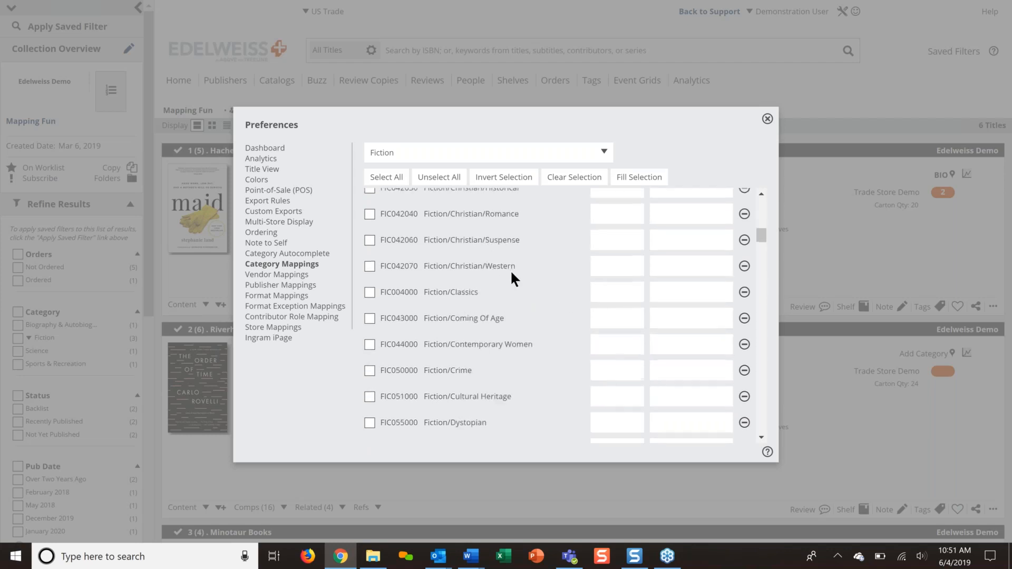
pyautogui.scroll(-3, 511, 270)
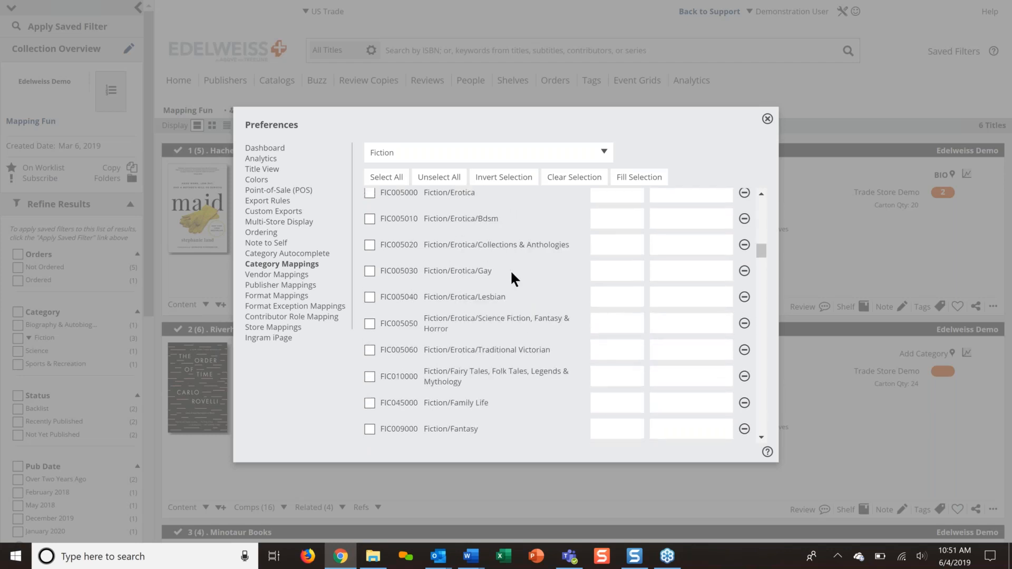
pyautogui.scroll(-2, 510, 270)
pyautogui.scroll(-5, 510, 270)
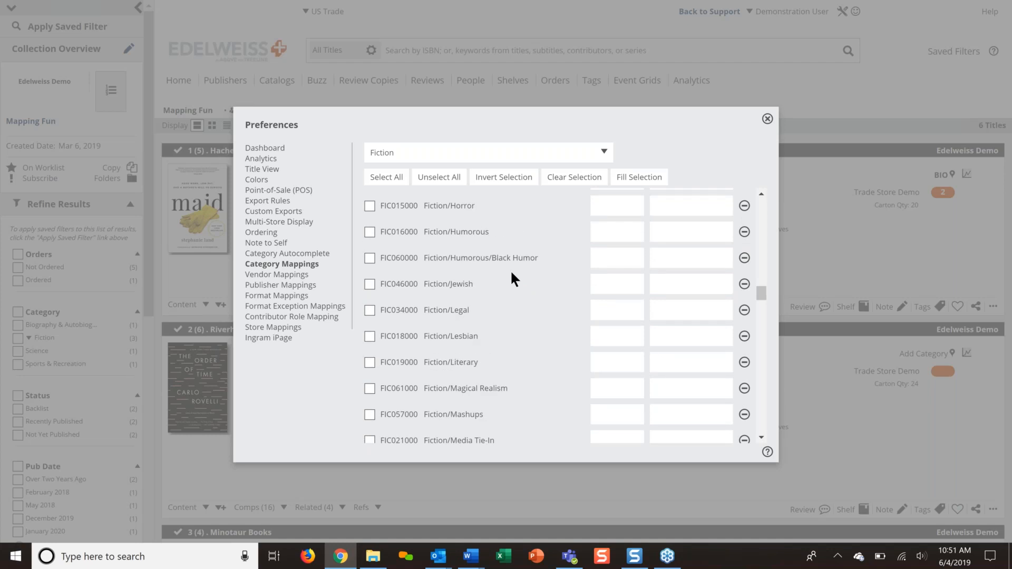
# Select all Fiction/Mystery & Detective subcategories, from the general FIC022000 entry through Women Sleuths (FIC022040)
pyautogui.scroll(-5, 510, 276)
pyautogui.click(369, 229)
pyautogui.click(370, 255)
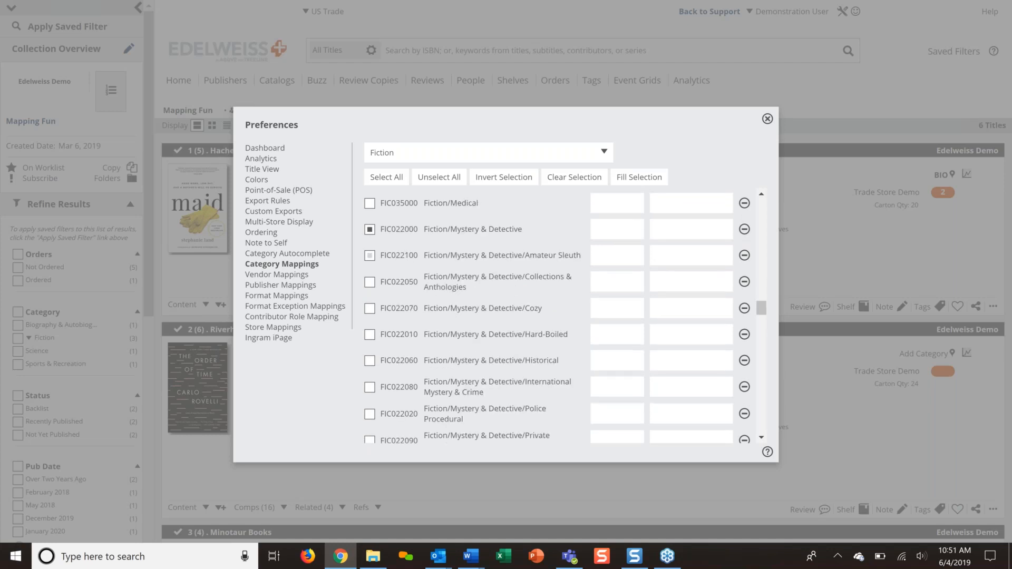
pyautogui.click(369, 282)
pyautogui.click(369, 310)
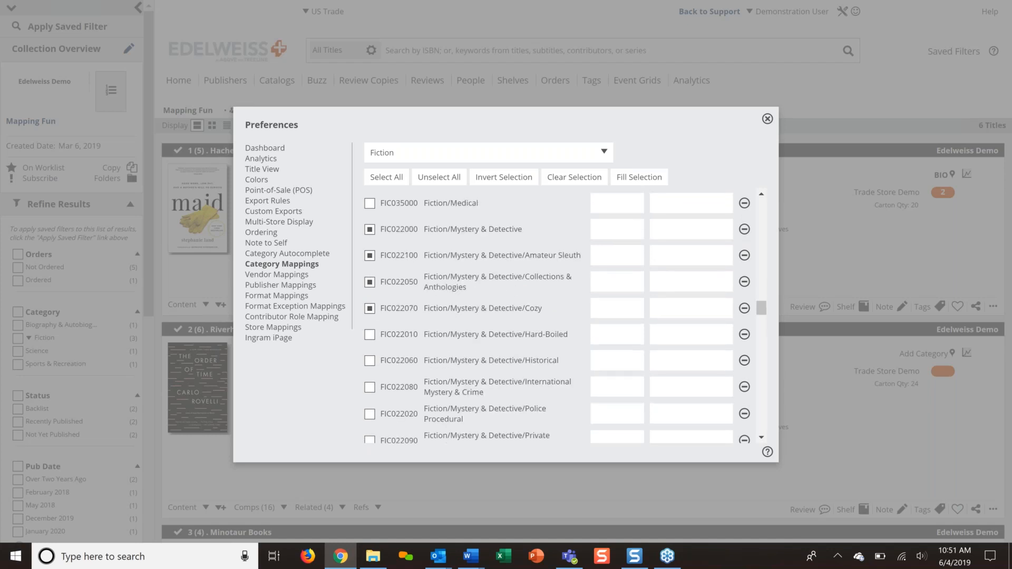
pyautogui.click(369, 335)
pyautogui.click(370, 361)
pyautogui.click(369, 388)
pyautogui.scroll(-1, 448, 361)
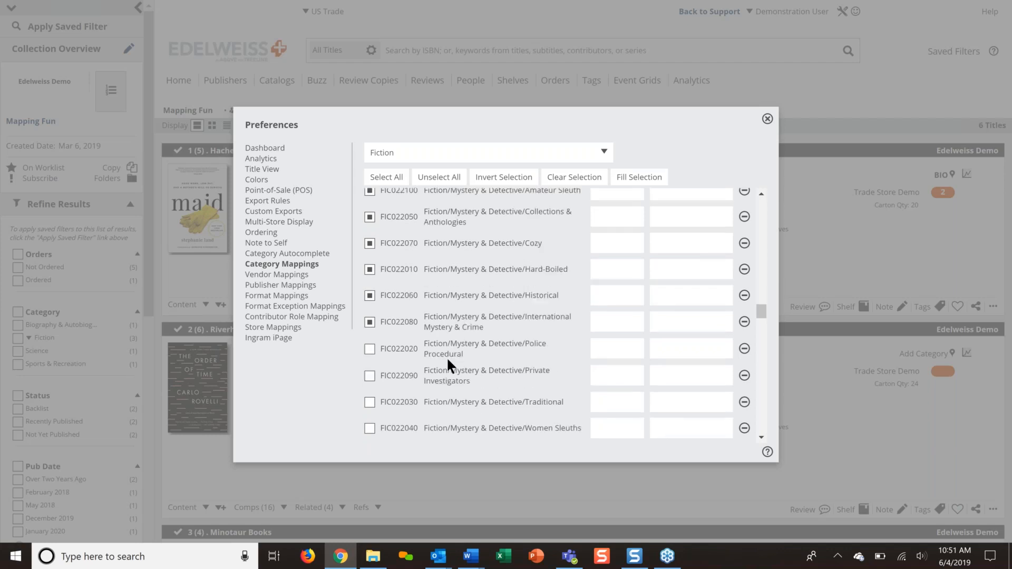
pyautogui.scroll(-1, 447, 357)
pyautogui.click(369, 282)
pyautogui.click(369, 310)
pyautogui.click(370, 336)
pyautogui.click(370, 362)
pyautogui.click(368, 385)
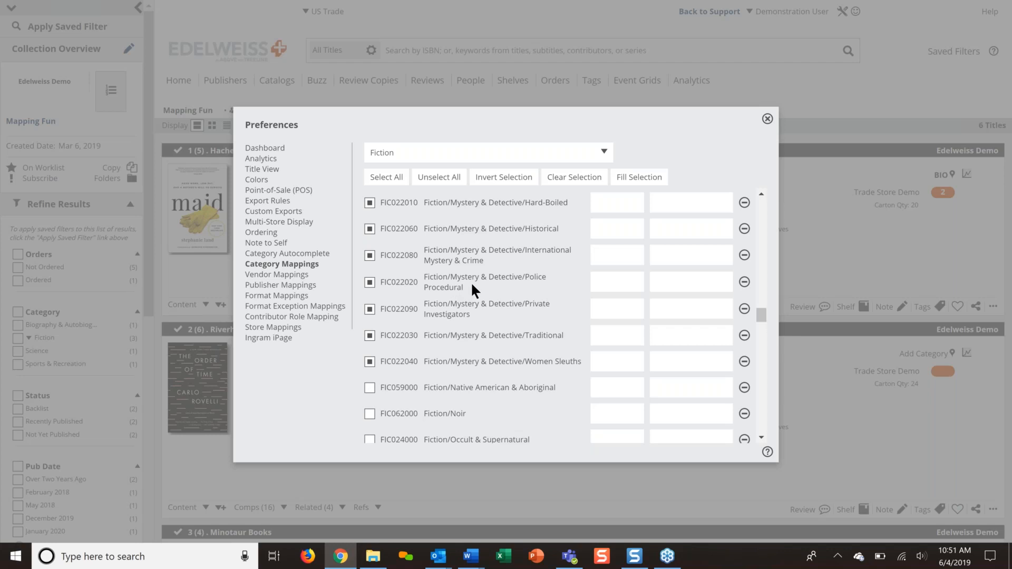
# Fill the selected mappings with the export value MYST and the description Mystery, and close the preferences
pyautogui.click(637, 178)
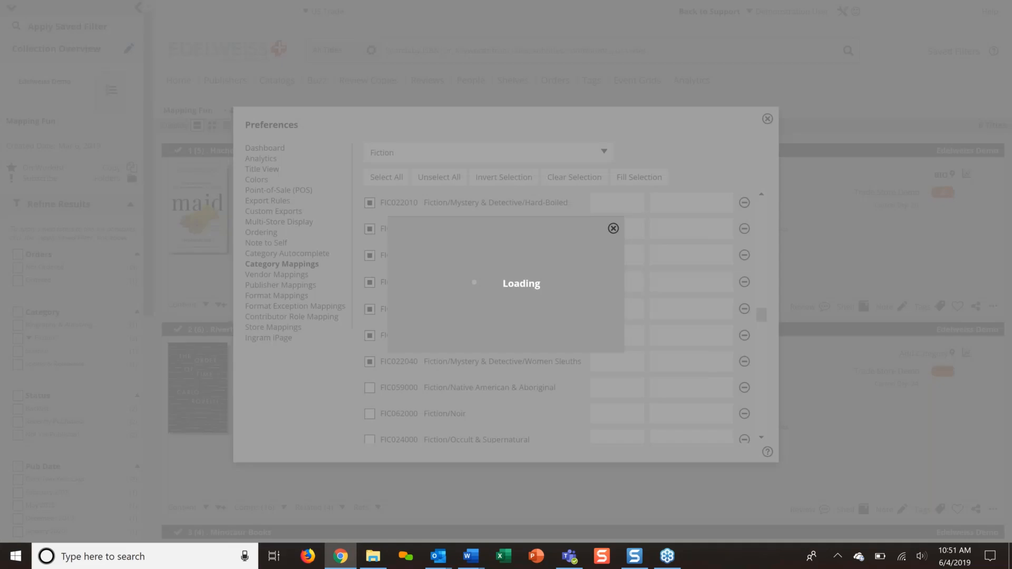
pyautogui.write('MYST')
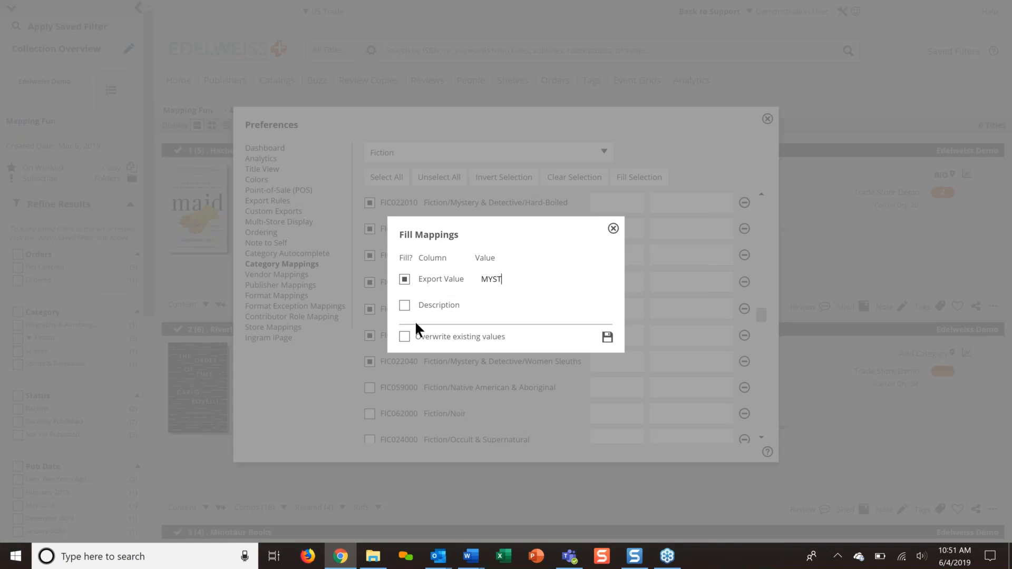
pyautogui.click(404, 306)
pyautogui.write('Mystery')
pyautogui.click(607, 338)
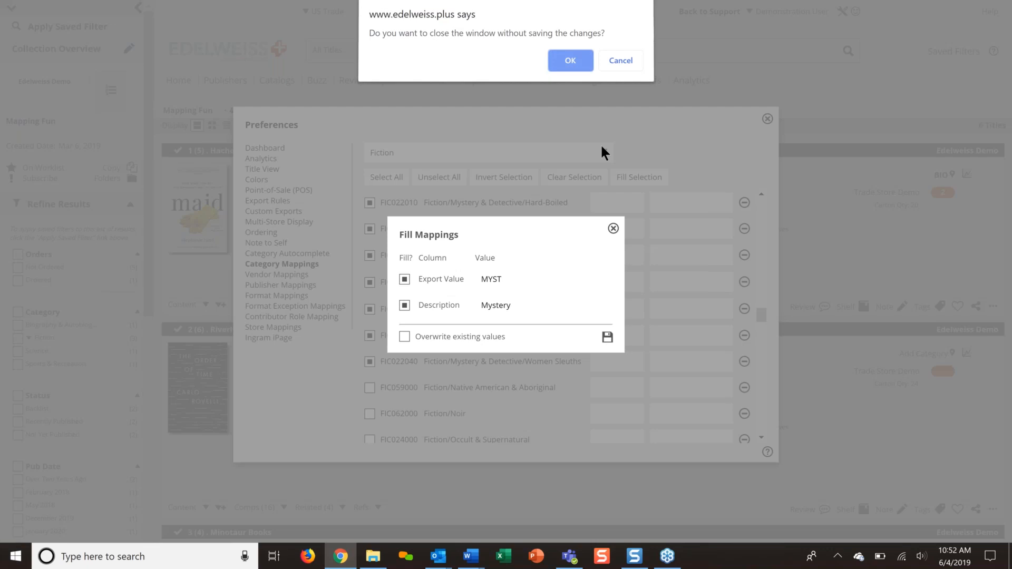
pyautogui.press('Return')
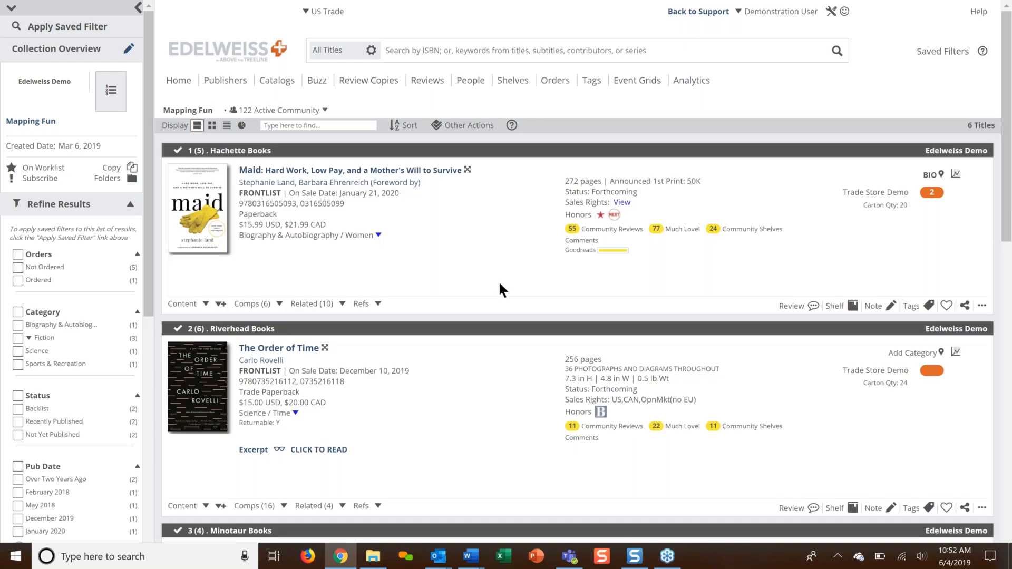
# Check the updated category codes on Glass Houses, The Friend and The Martian in the collection
pyautogui.scroll(-9, 500, 284)
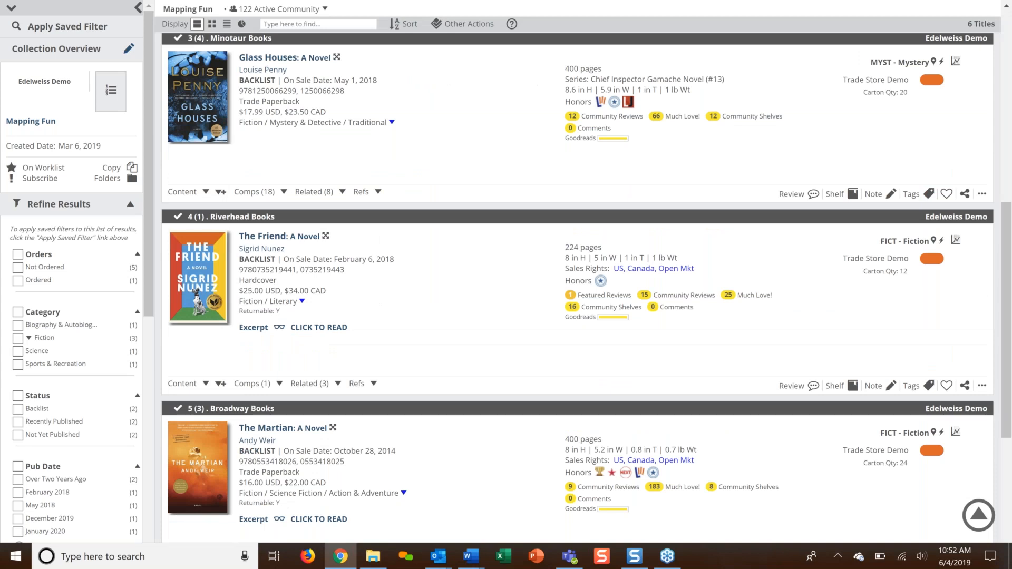
pyautogui.scroll(-1, 826, 402)
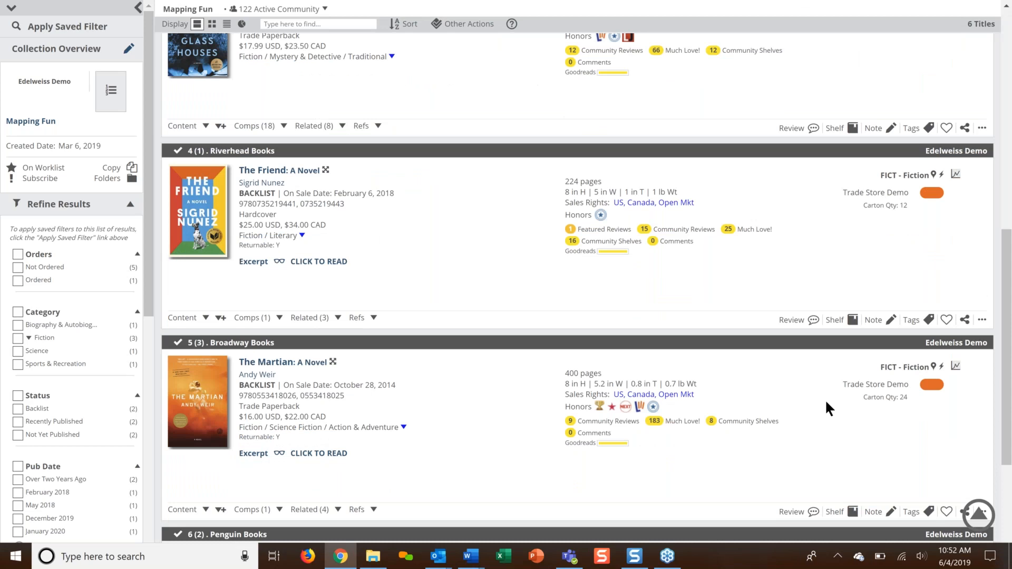
# Check the remaining titles in the collection, reopen the category mappings in the preferences and list the Fiction subcategories
pyautogui.scroll(1, 825, 409)
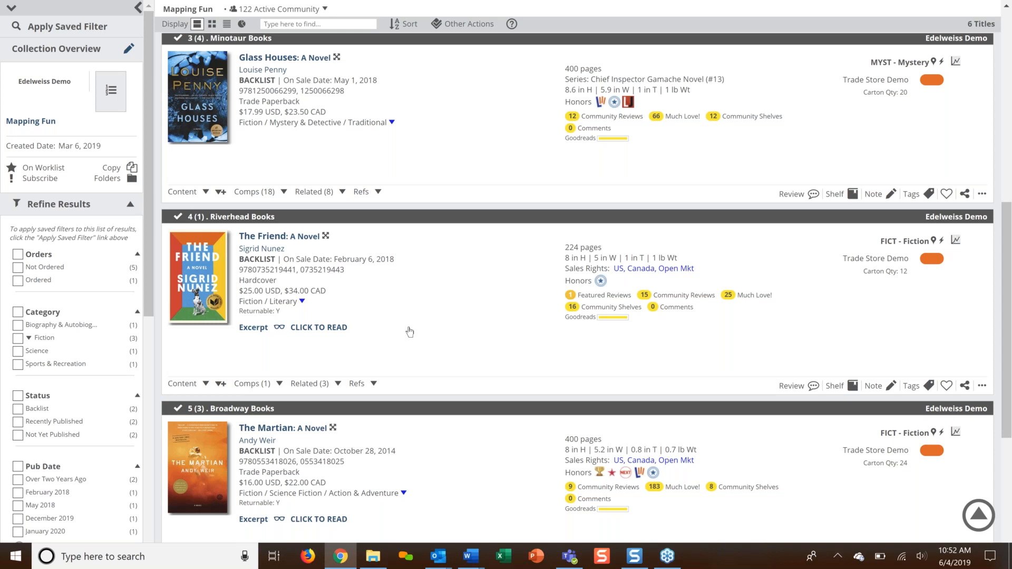
pyautogui.scroll(-3, 409, 332)
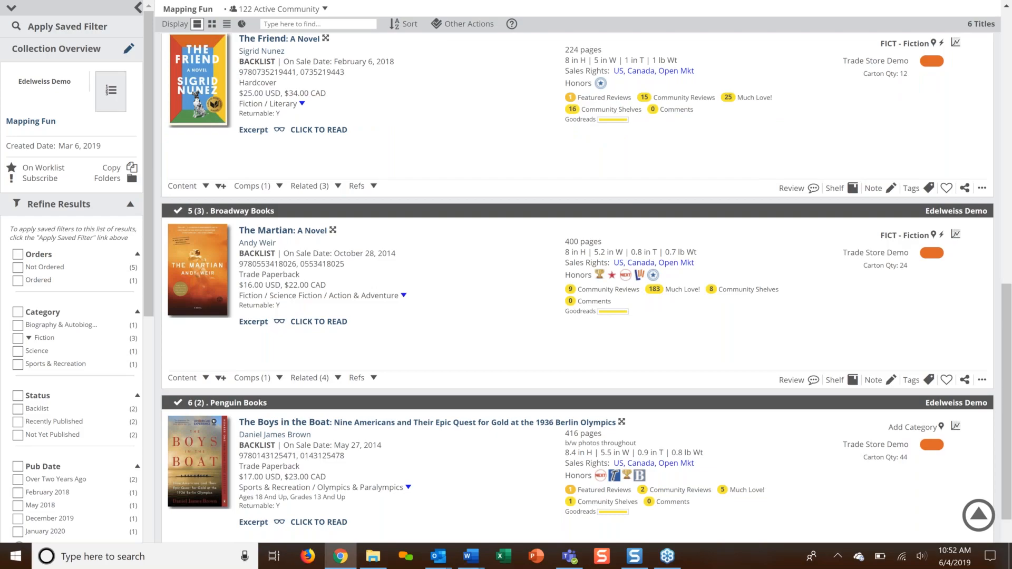
pyautogui.click(268, 265)
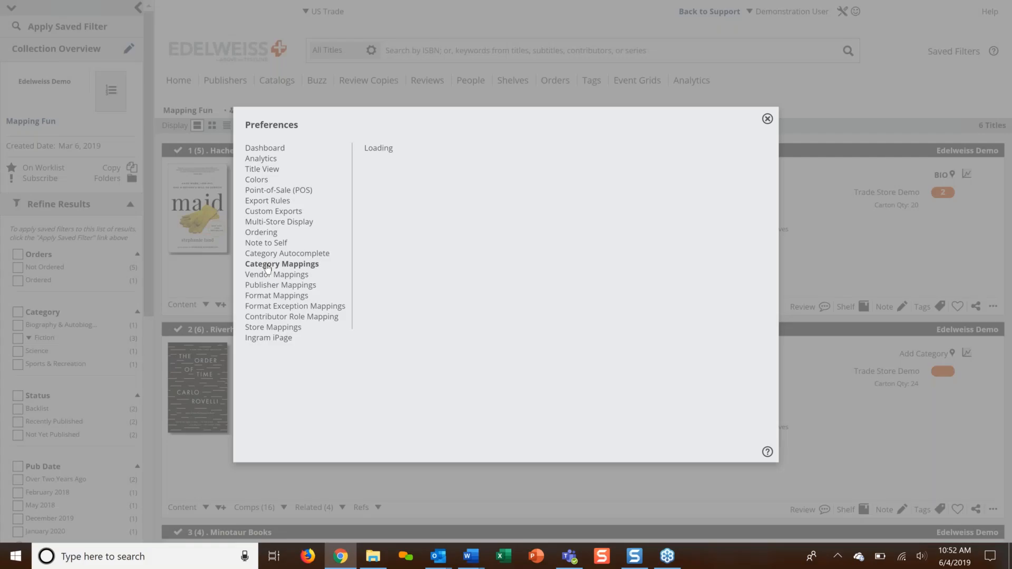
pyautogui.scroll(-1, 459, 243)
pyautogui.click(432, 153)
pyautogui.scroll(-1, 415, 224)
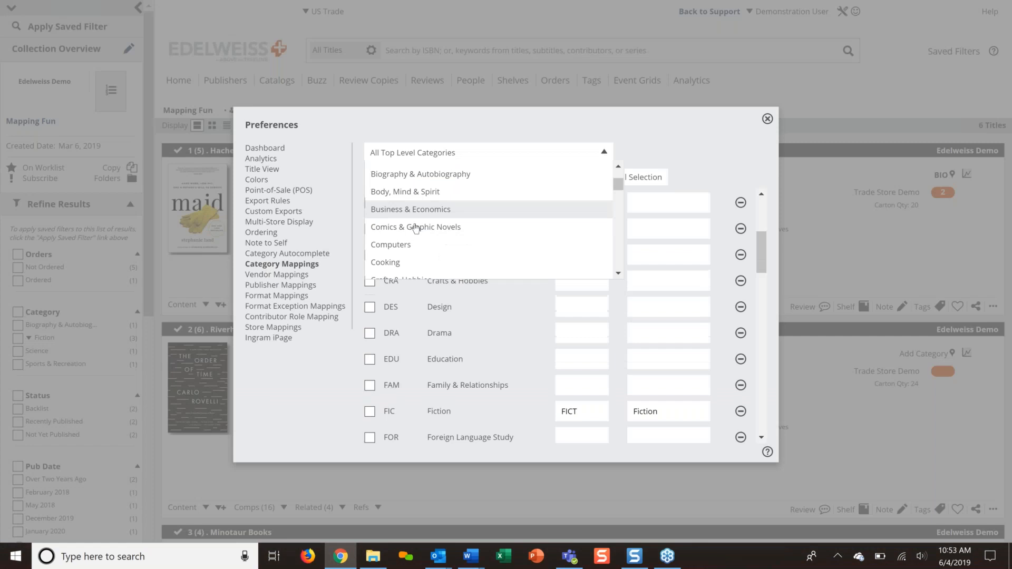
pyautogui.scroll(-3, 402, 243)
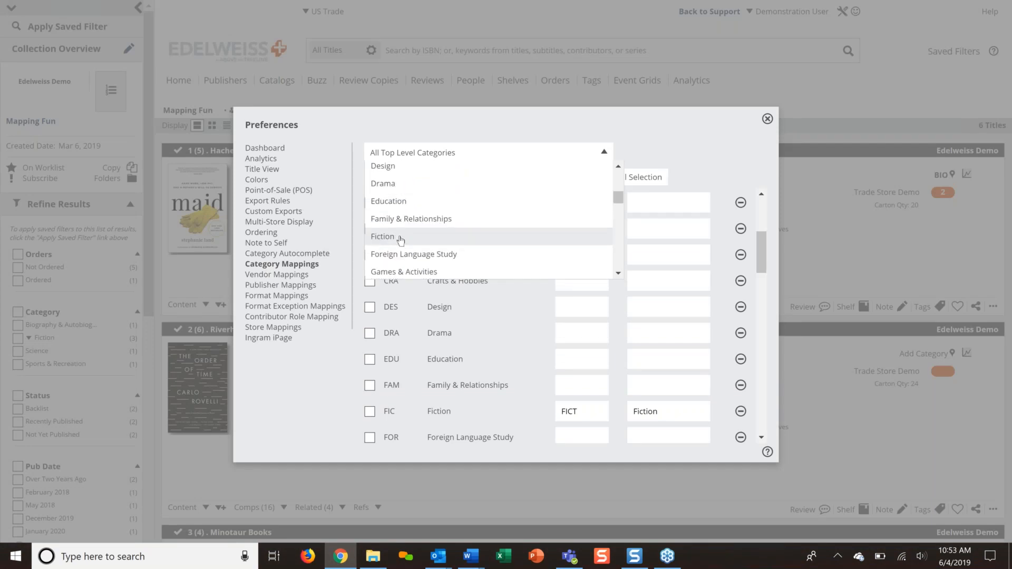
pyautogui.click(399, 238)
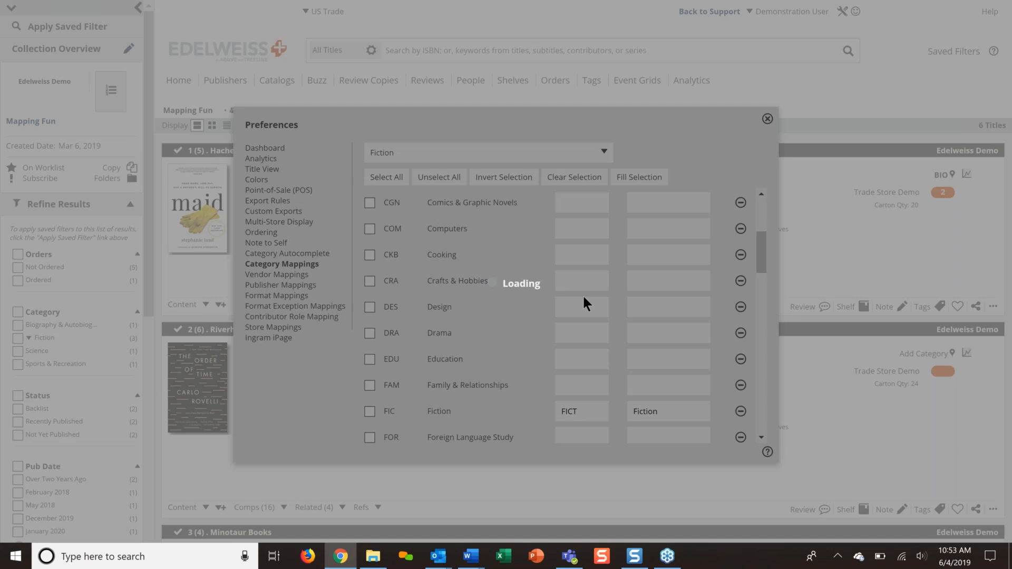
# Select the Fiction/Fantasy subcategories from Collections & Anthologies (FIC009040) through Paranormal (FIC009050)
pyautogui.scroll(-4, 584, 298)
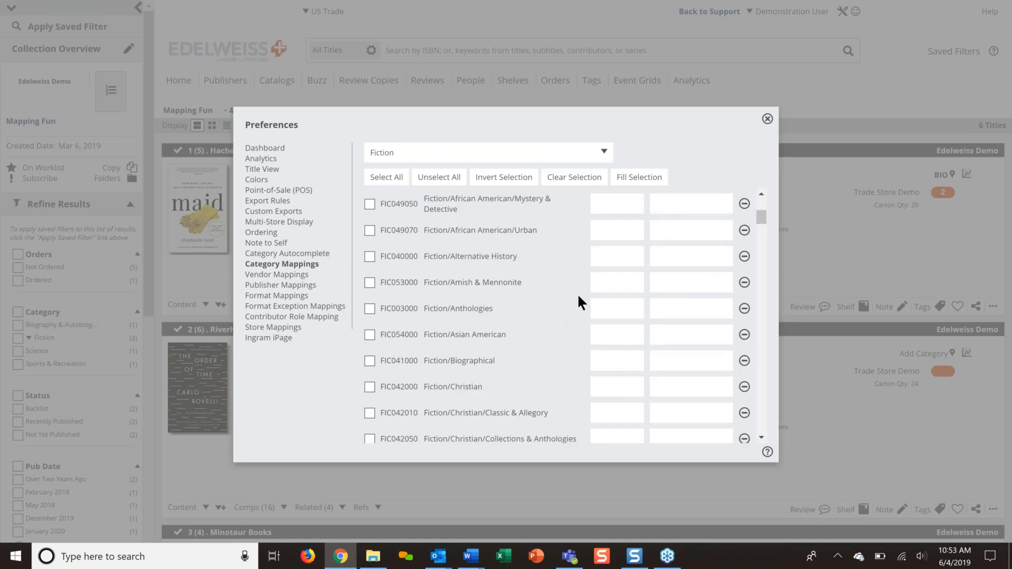
pyautogui.scroll(-10, 577, 293)
pyautogui.click(370, 394)
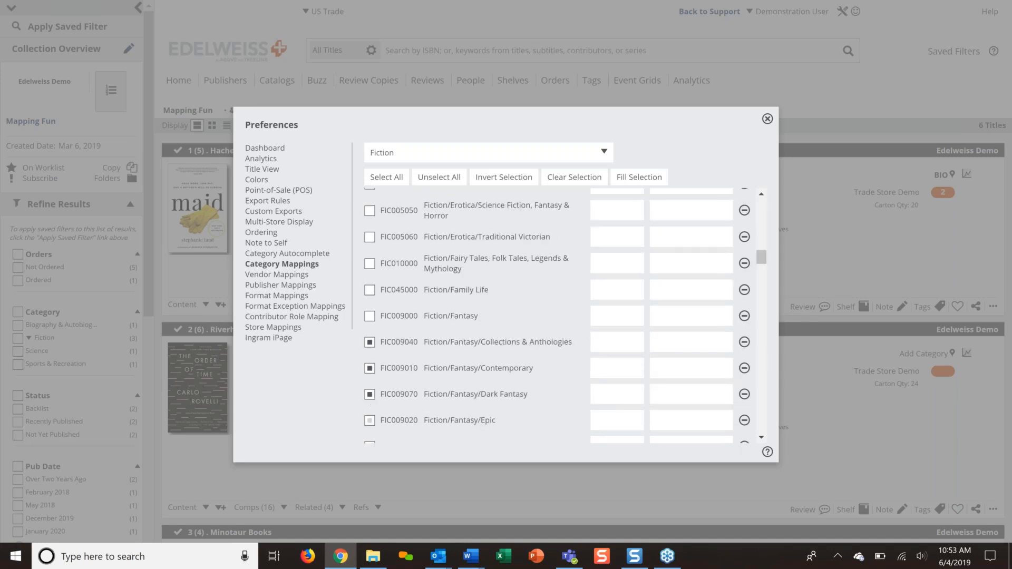
pyautogui.scroll(-3, 472, 250)
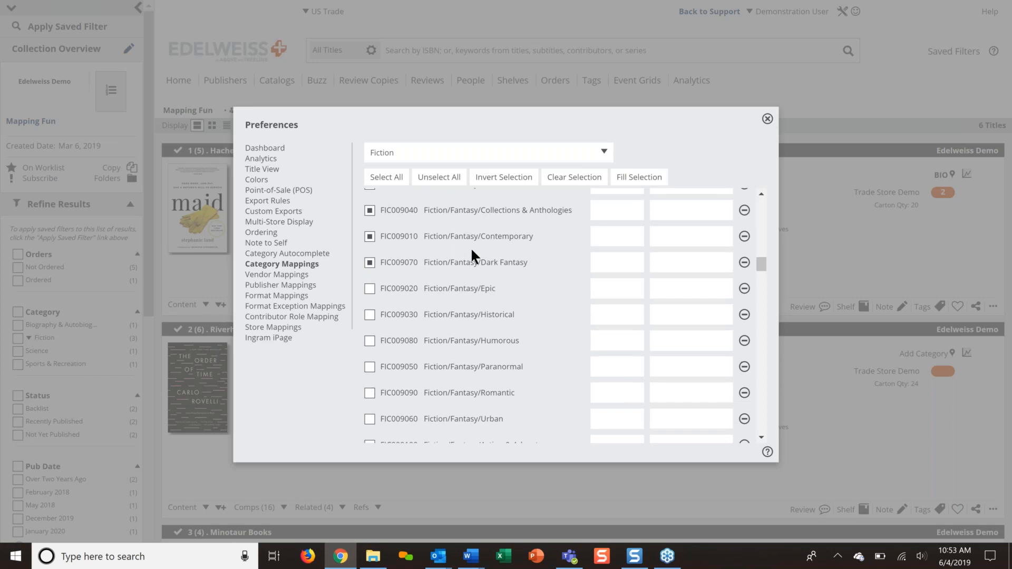
pyautogui.scroll(3, 469, 253)
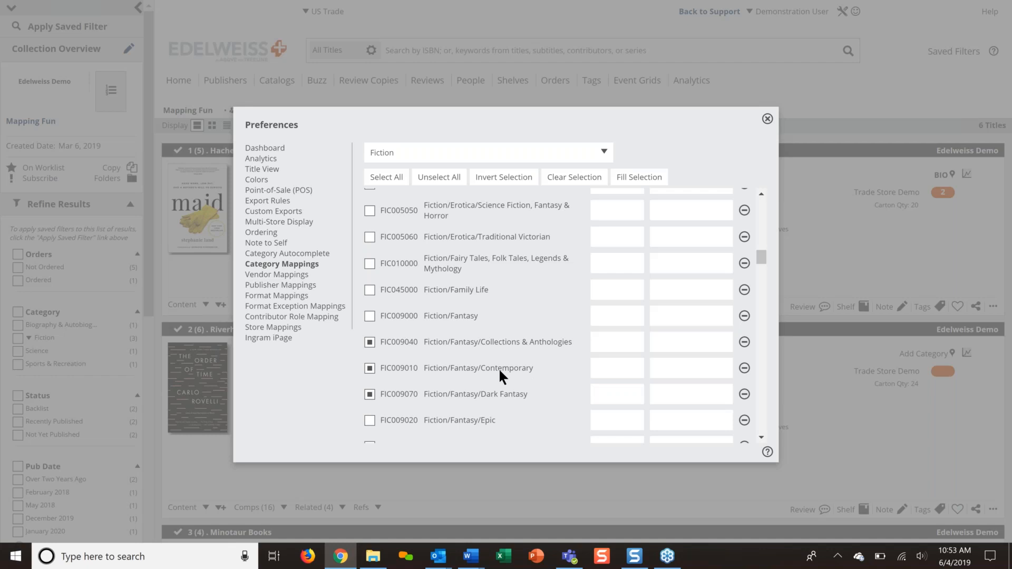
pyautogui.scroll(-1, 498, 368)
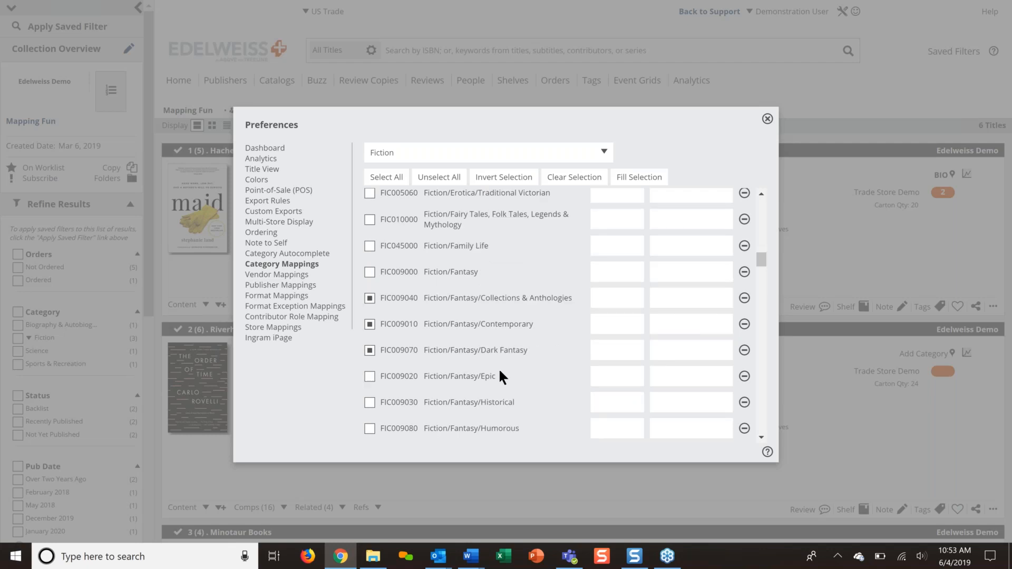
pyautogui.scroll(-1, 486, 328)
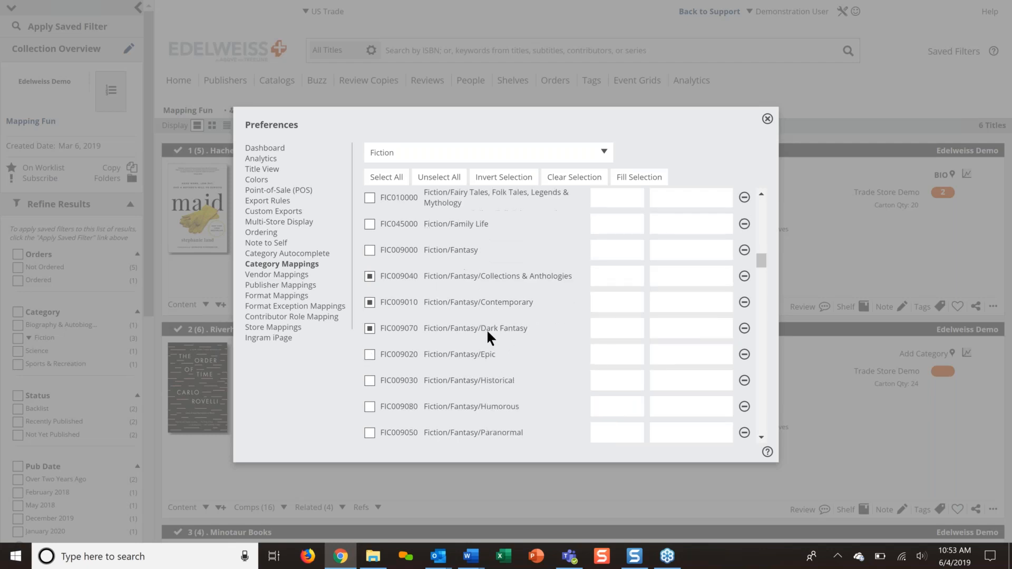
pyautogui.click(369, 302)
pyautogui.click(370, 354)
pyautogui.click(369, 381)
pyautogui.click(370, 407)
pyautogui.click(370, 433)
# Add the remaining Fiction/Fantasy subcategories to the selection, from Romantic (FIC009090) through Military (FIC009140)
pyautogui.scroll(-2, 423, 383)
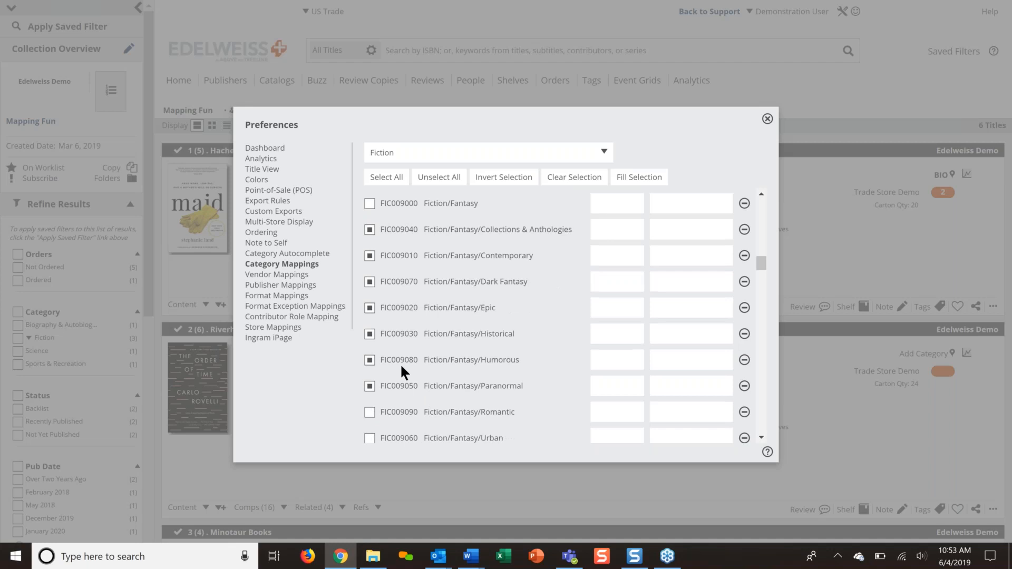
pyautogui.scroll(-3, 400, 363)
pyautogui.click(369, 379)
pyautogui.click(369, 406)
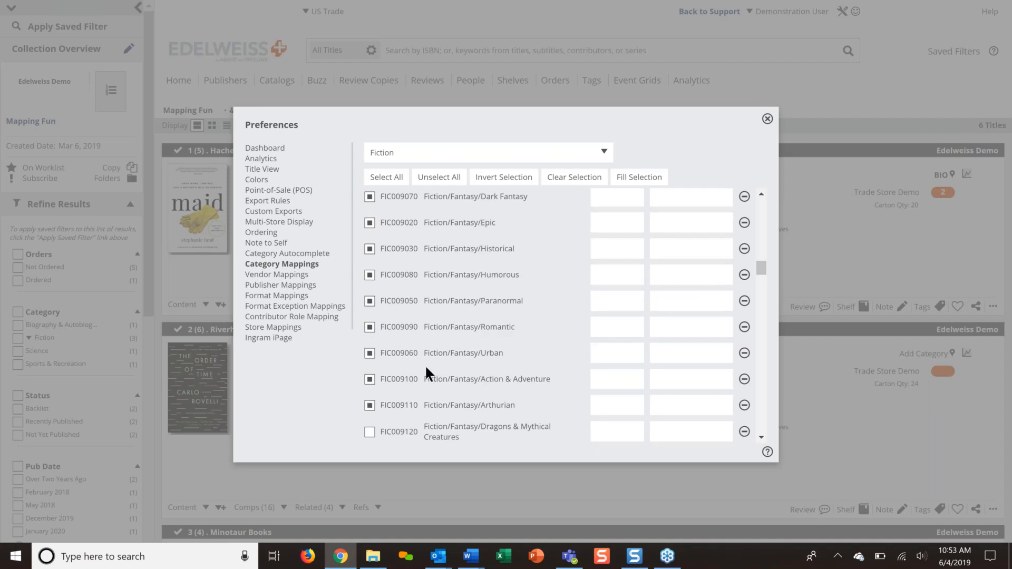
pyautogui.scroll(-2, 426, 368)
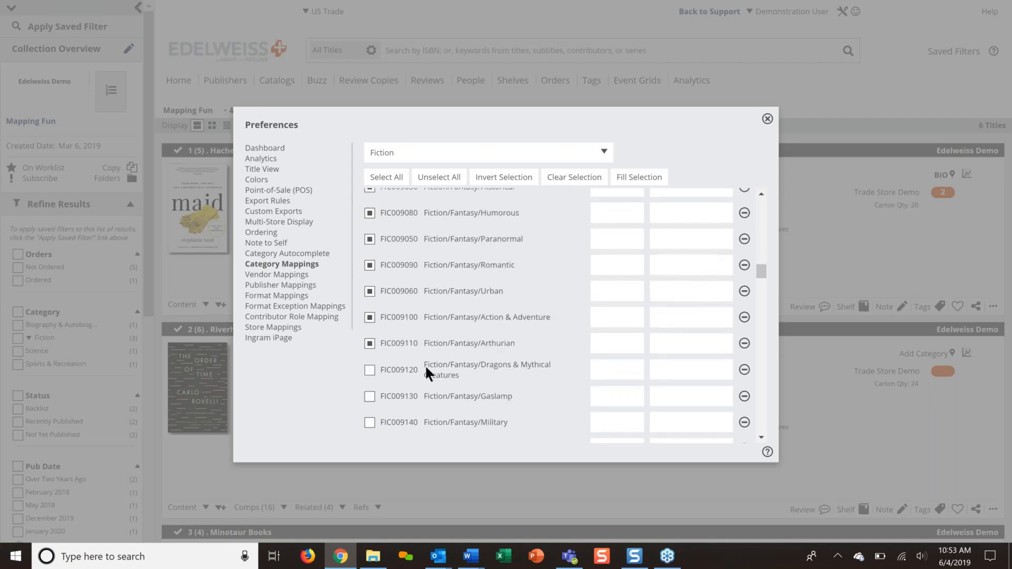
pyautogui.scroll(-2, 426, 368)
pyautogui.click(370, 300)
pyautogui.click(370, 327)
pyautogui.click(370, 352)
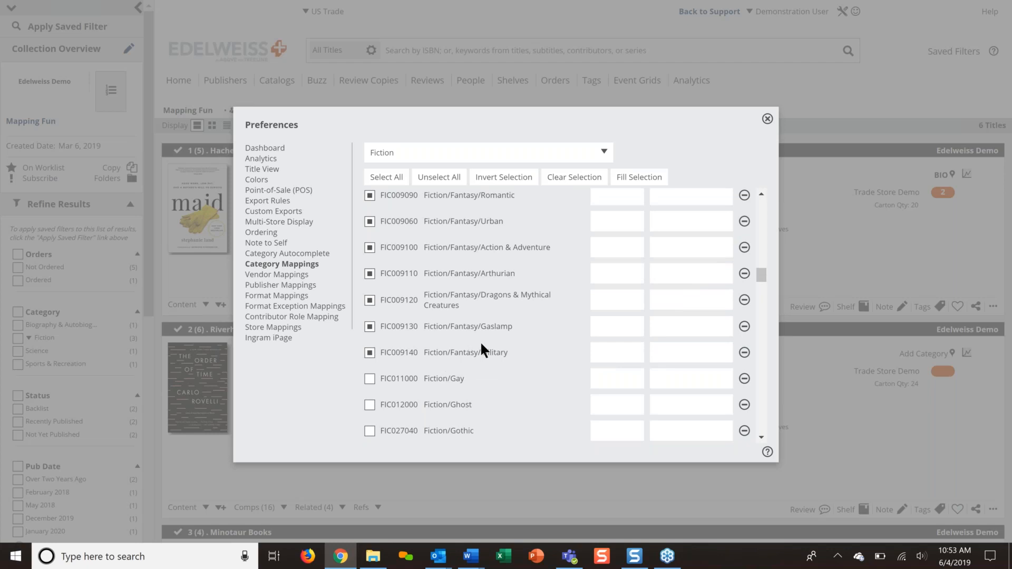
# Add all Fiction/Science Fiction subcategories to the selection, from the general FIC028000 entry through Space Exploration (FIC028130)
pyautogui.scroll(-3, 481, 345)
pyautogui.scroll(-4, 480, 340)
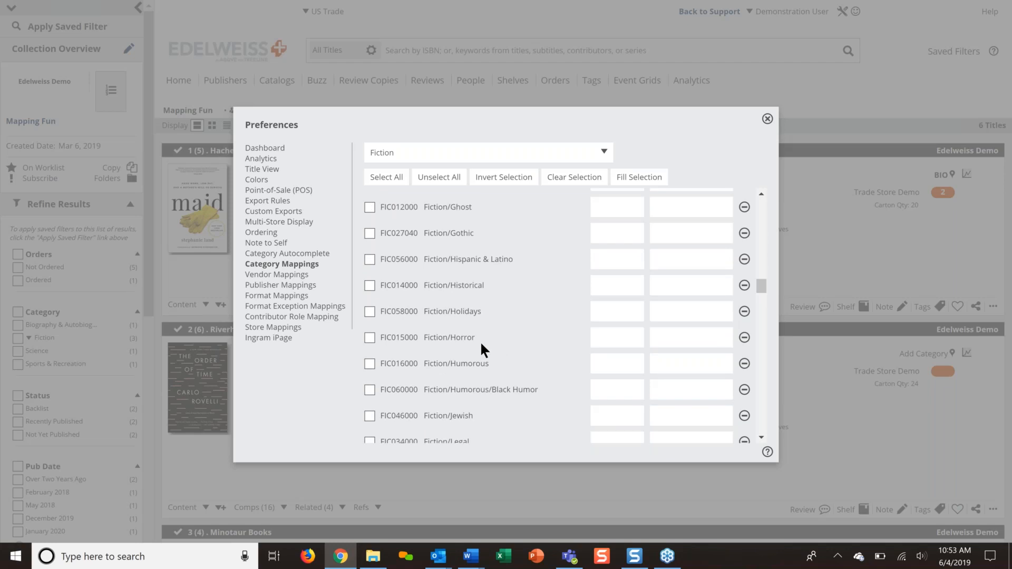
pyautogui.scroll(-7, 481, 344)
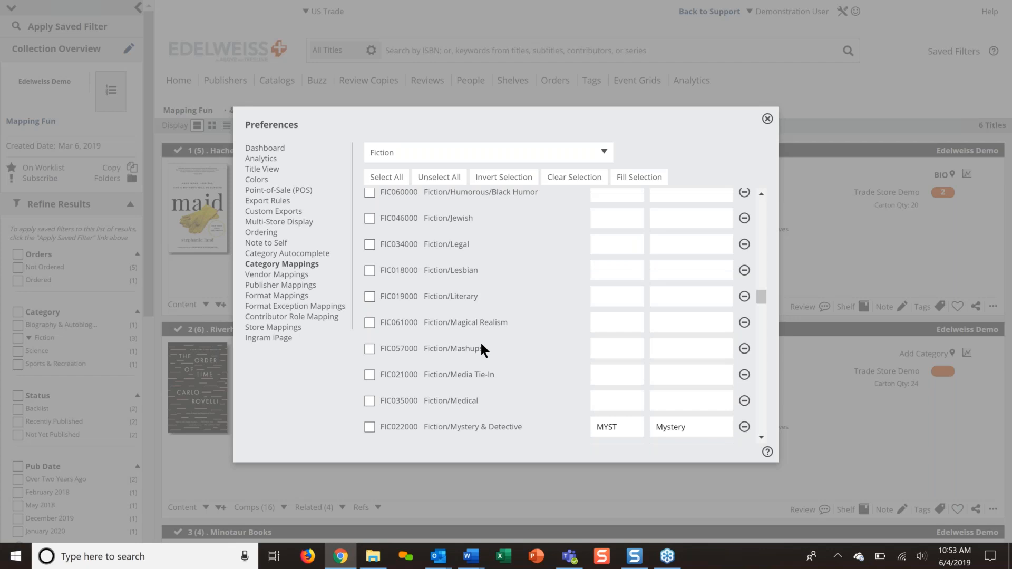
pyautogui.scroll(-8, 481, 348)
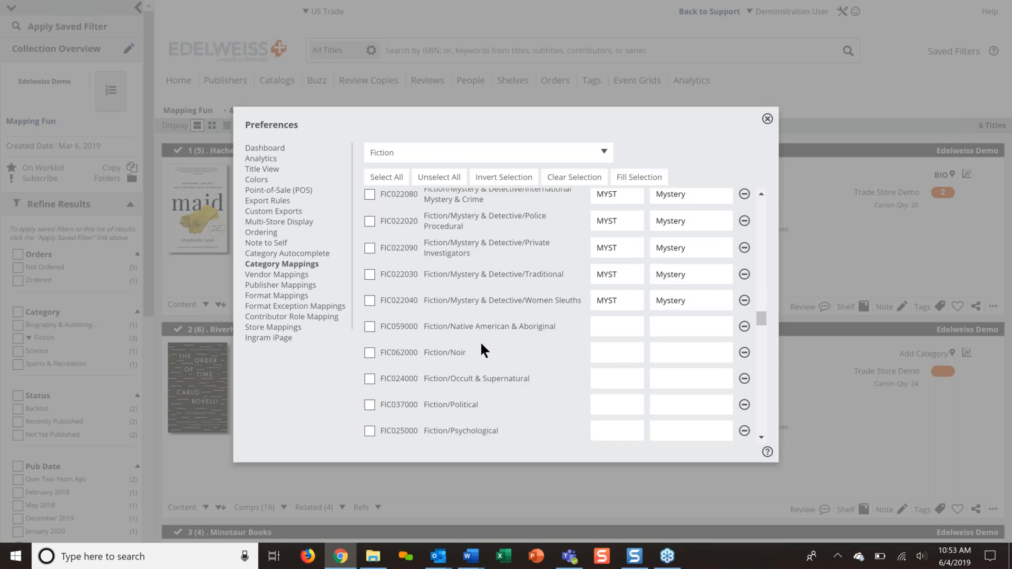
pyautogui.scroll(-15, 479, 340)
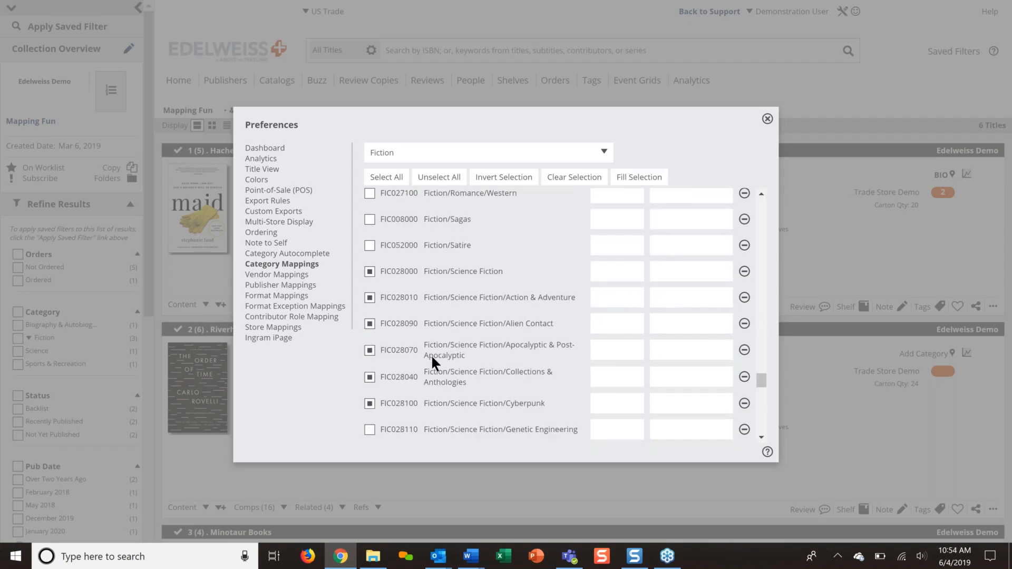
pyautogui.scroll(-5, 431, 353)
pyautogui.click(369, 232)
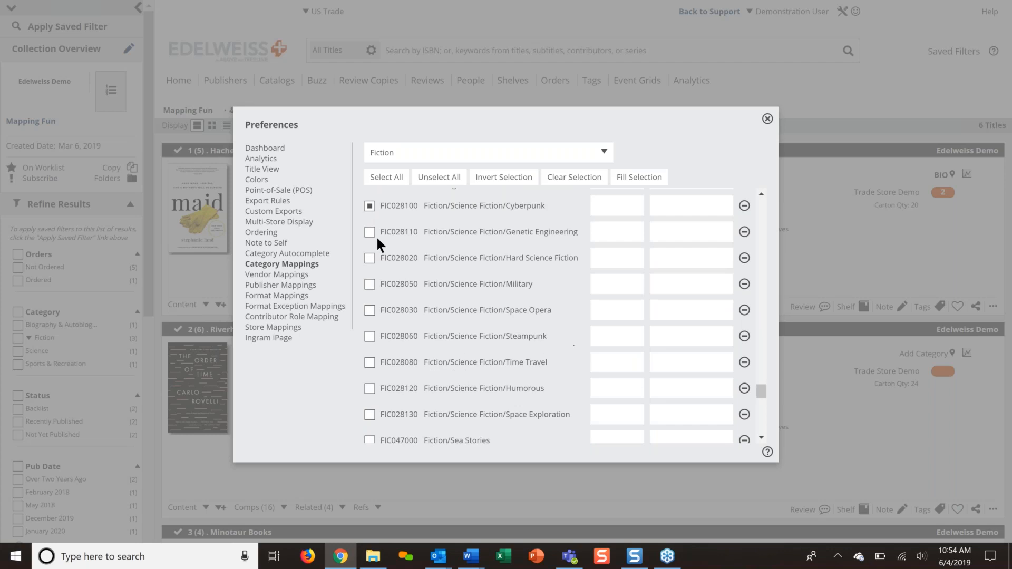
pyautogui.click(369, 258)
pyautogui.click(370, 285)
pyautogui.click(370, 389)
pyautogui.click(370, 415)
pyautogui.click(370, 389)
# Fill the selected mappings with the export value SCIF and the description Sci Fi Fantasy, and close the preferences
pyautogui.click(649, 180)
pyautogui.write('scif')
pyautogui.click(500, 305)
pyautogui.write('Sci F')
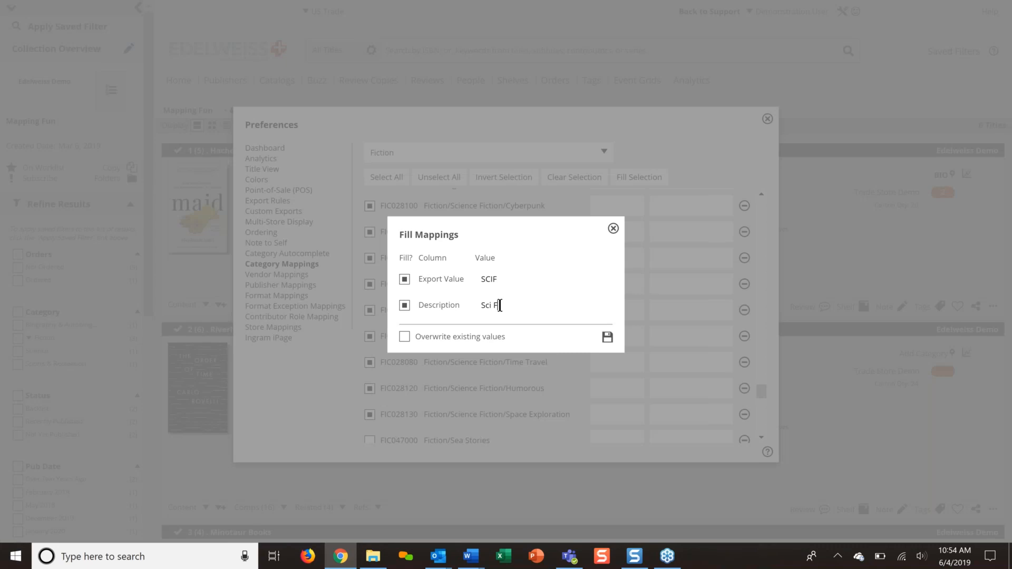
pyautogui.write('i Fantasy')
pyautogui.click(608, 338)
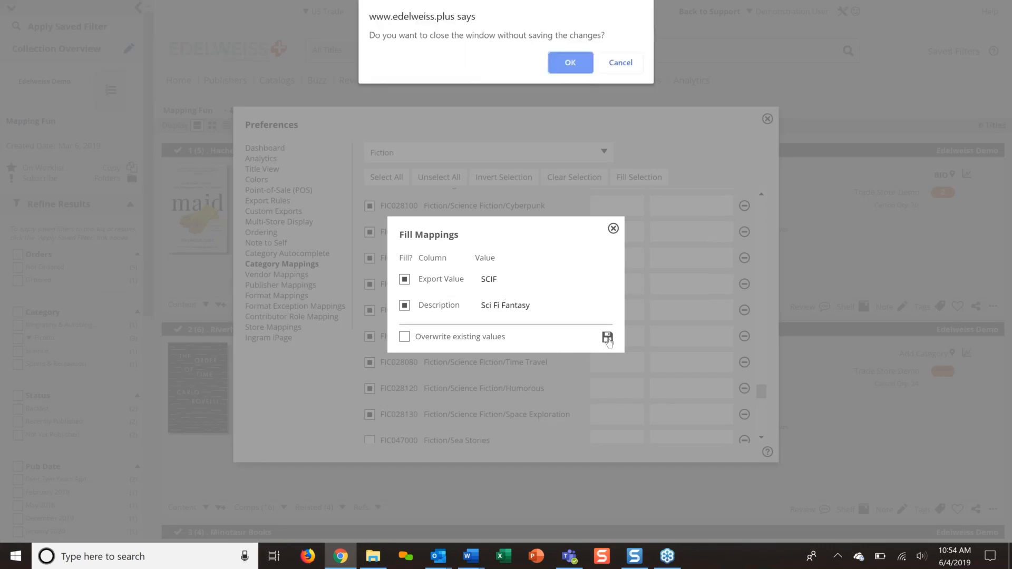
pyautogui.click(571, 63)
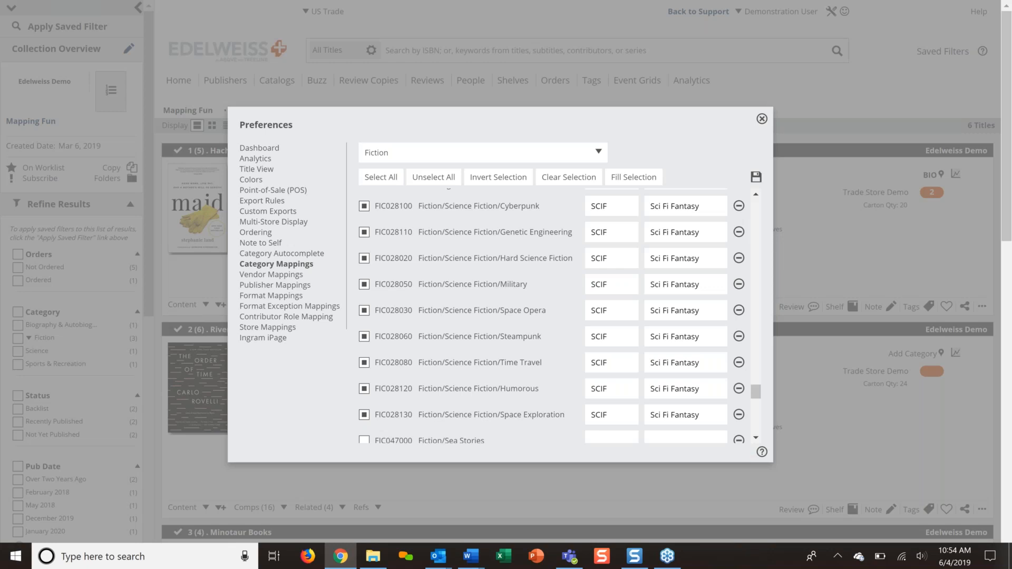
pyautogui.press('Escape')
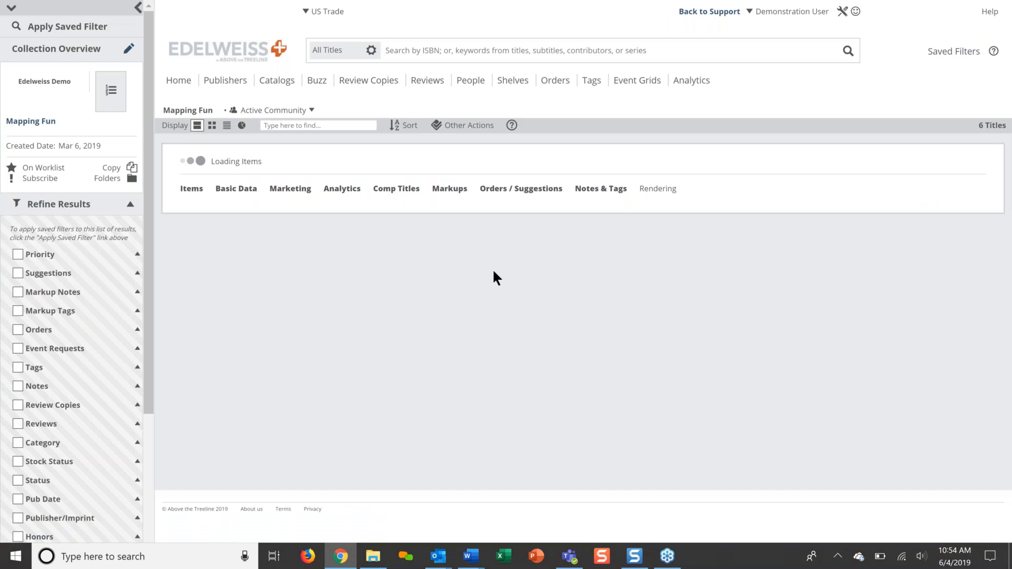
# Check the updated category codes in the collection and replace The Martian's category with DISPLAY
pyautogui.scroll(-7, 494, 272)
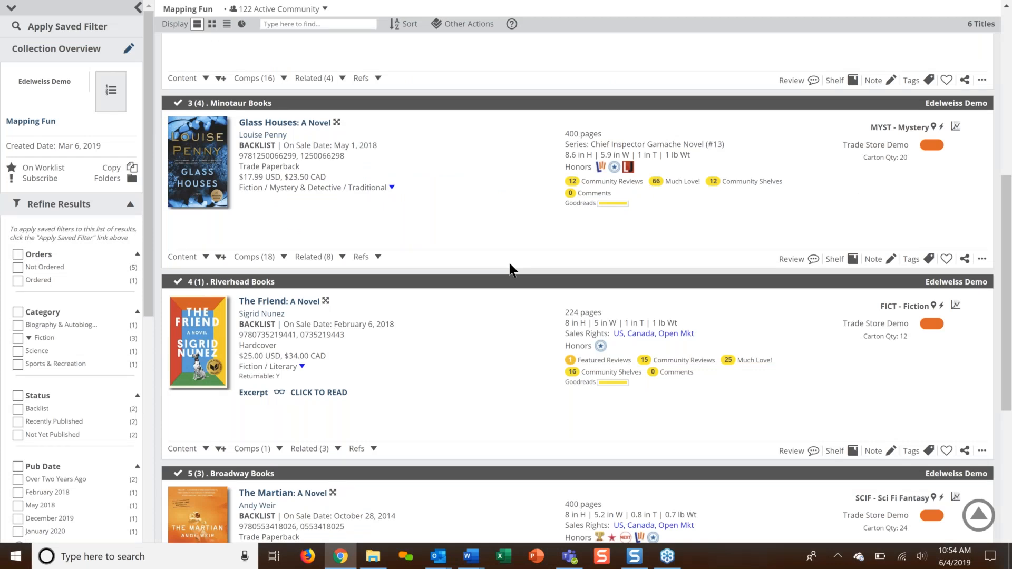
pyautogui.scroll(-3, 510, 270)
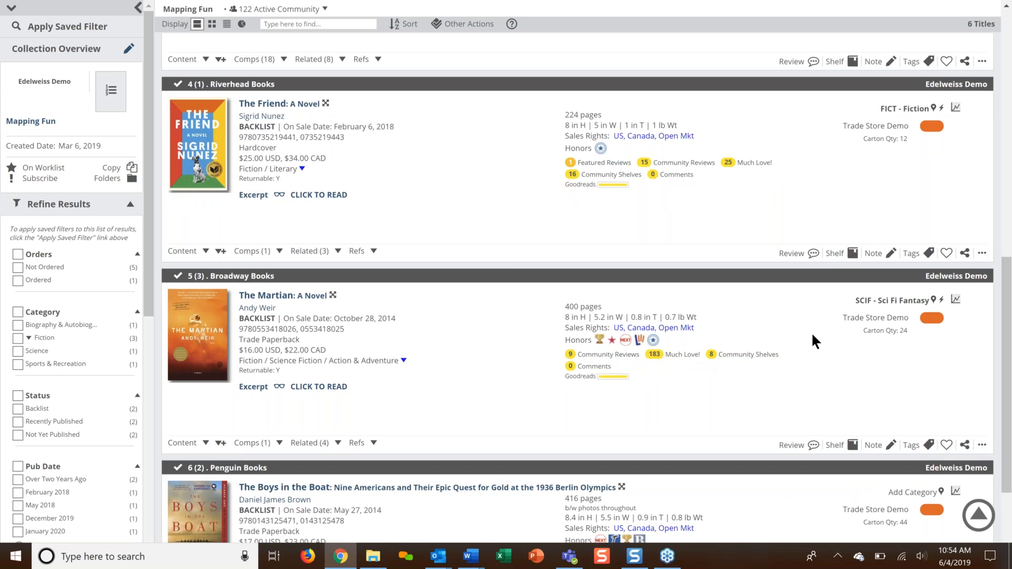
pyautogui.scroll(-1, 813, 335)
pyautogui.click(864, 238)
pyautogui.write('DISP')
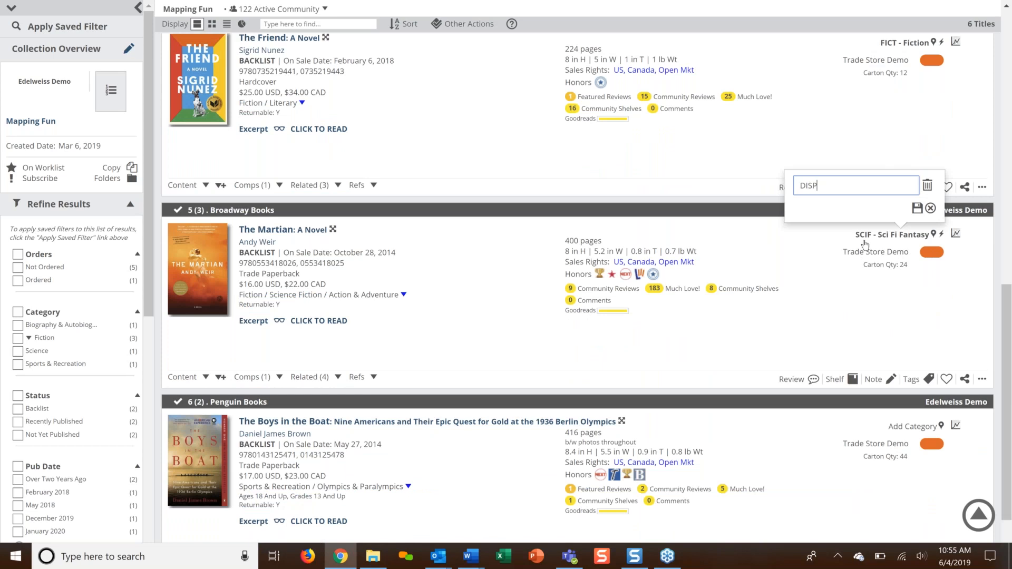
pyautogui.write('LAY')
pyautogui.click(917, 208)
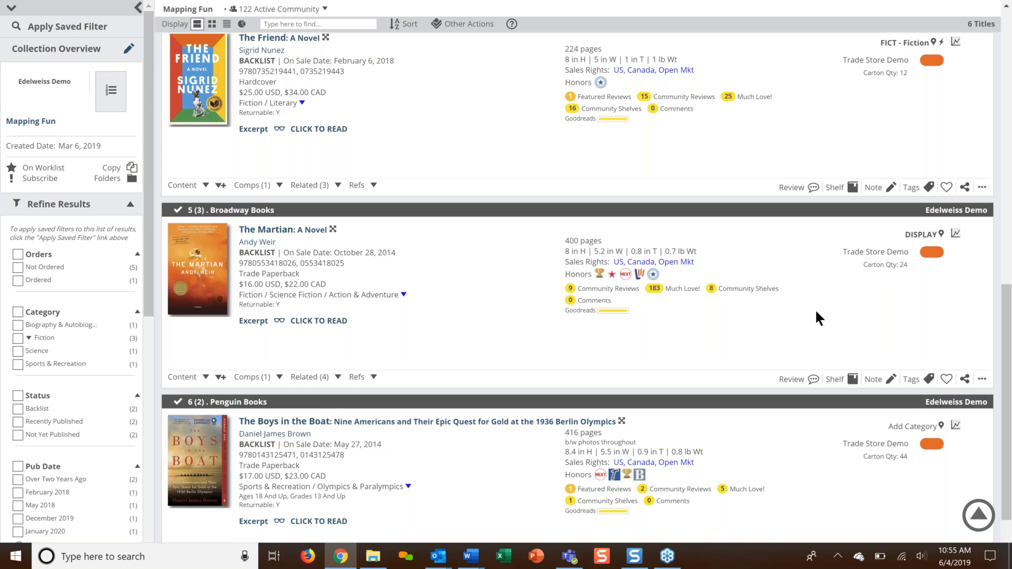
# Enter order quantities of 2 for The Martian and 3 for The Boys in the Boat
pyautogui.scroll(-1, 815, 309)
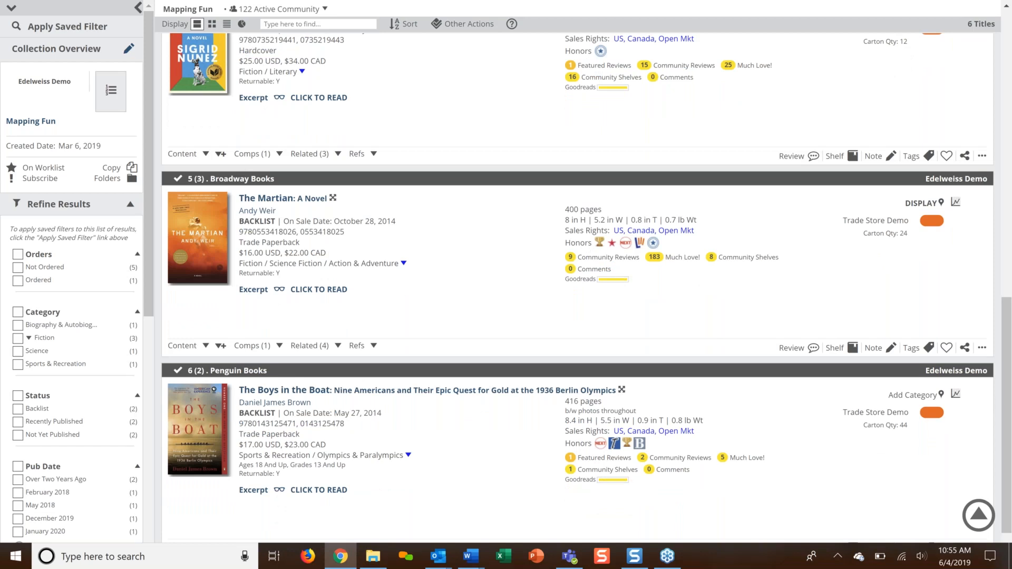
pyautogui.scroll(-1, 931, 378)
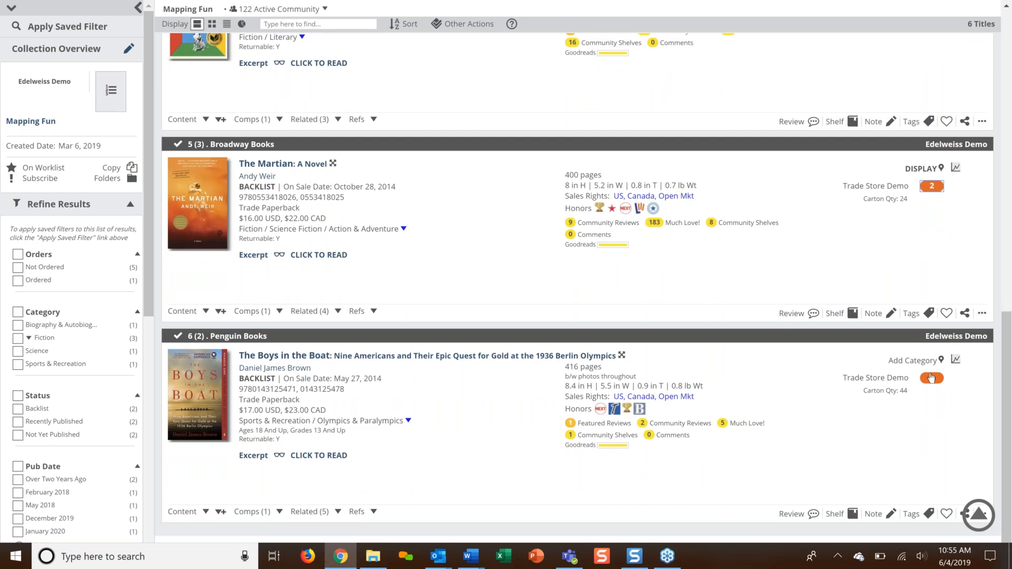
pyautogui.click(930, 378)
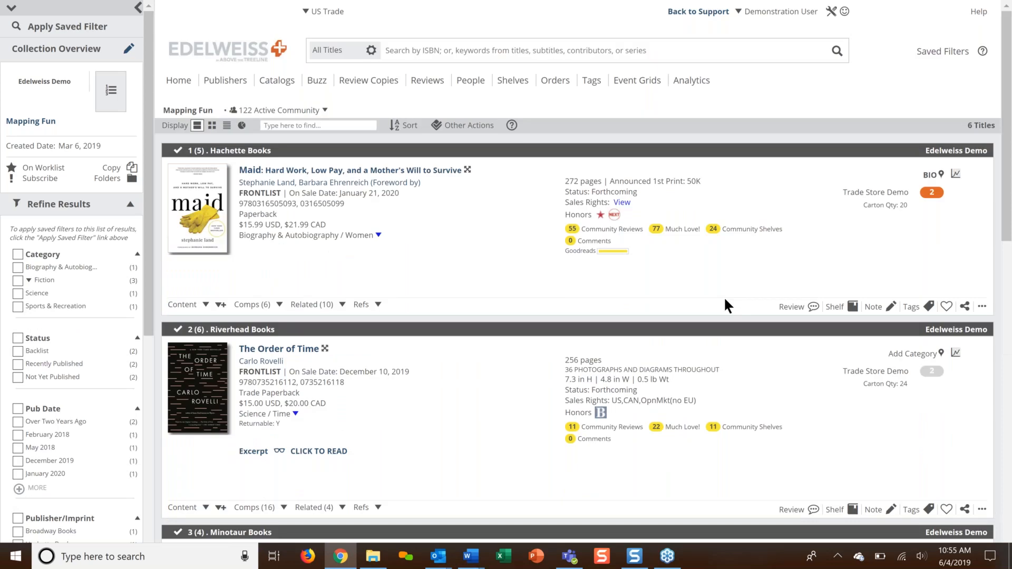
# Open the export preview of Abram Order from the active orders and check the store category codes
pyautogui.click(571, 153)
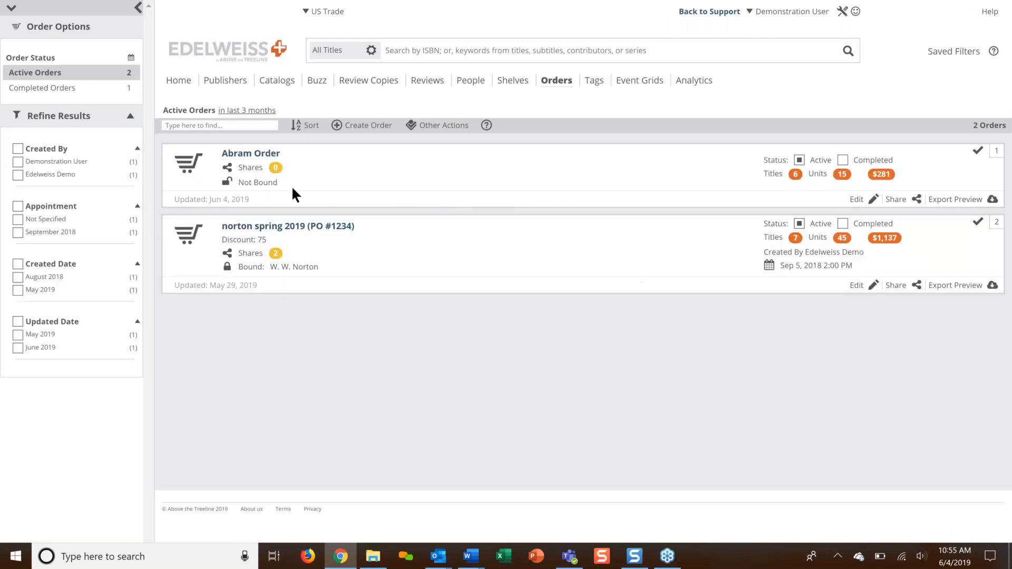
pyautogui.click(954, 202)
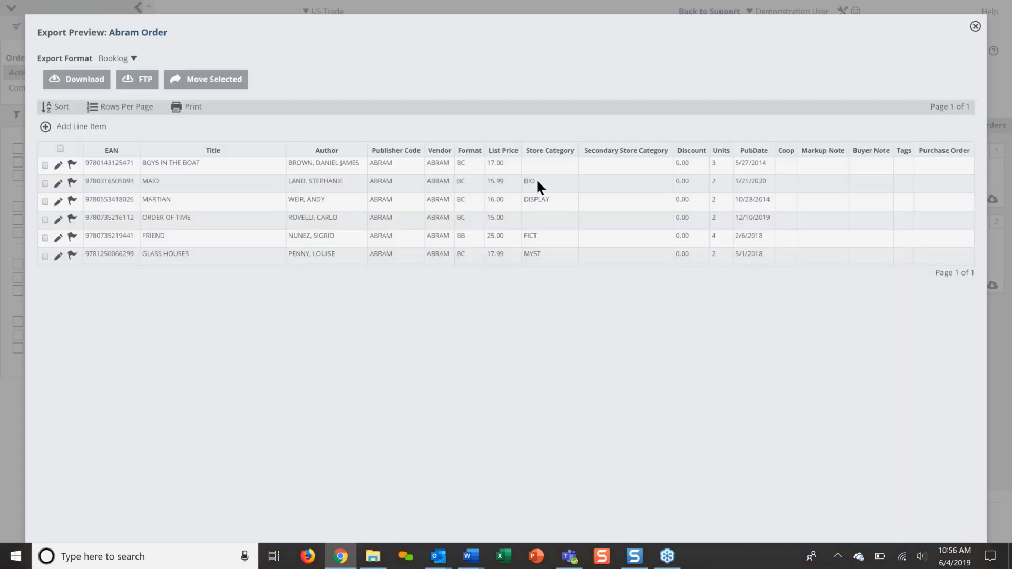
pyautogui.doubleClick(529, 181)
# Set the store category of Order of Time to SCIENCE, save the line item, and close the export preview
pyautogui.click(72, 219)
pyautogui.click(132, 313)
pyautogui.click(59, 221)
pyautogui.click(469, 296)
pyautogui.write('SC')
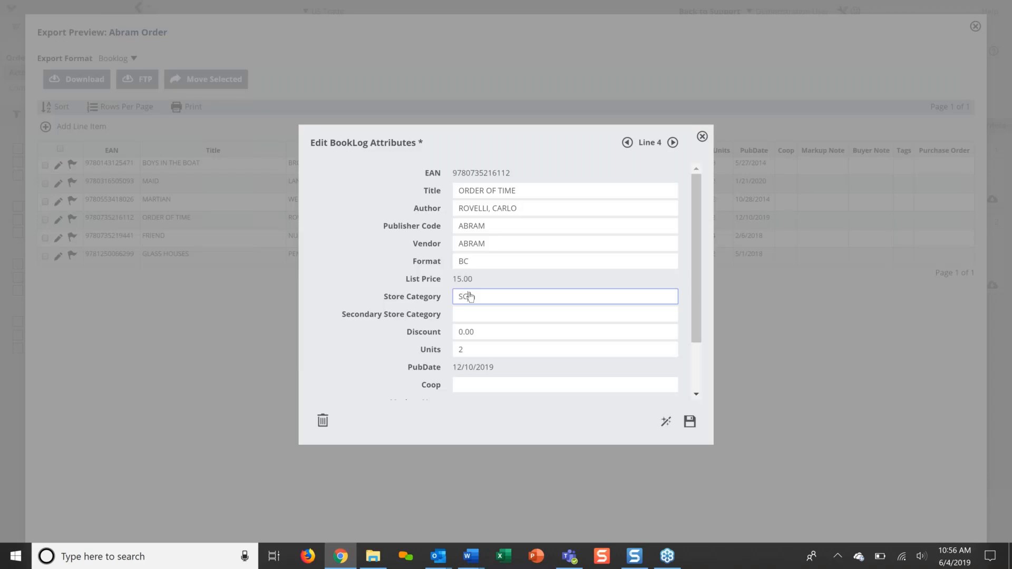
pyautogui.write('IENCE')
pyautogui.click(690, 422)
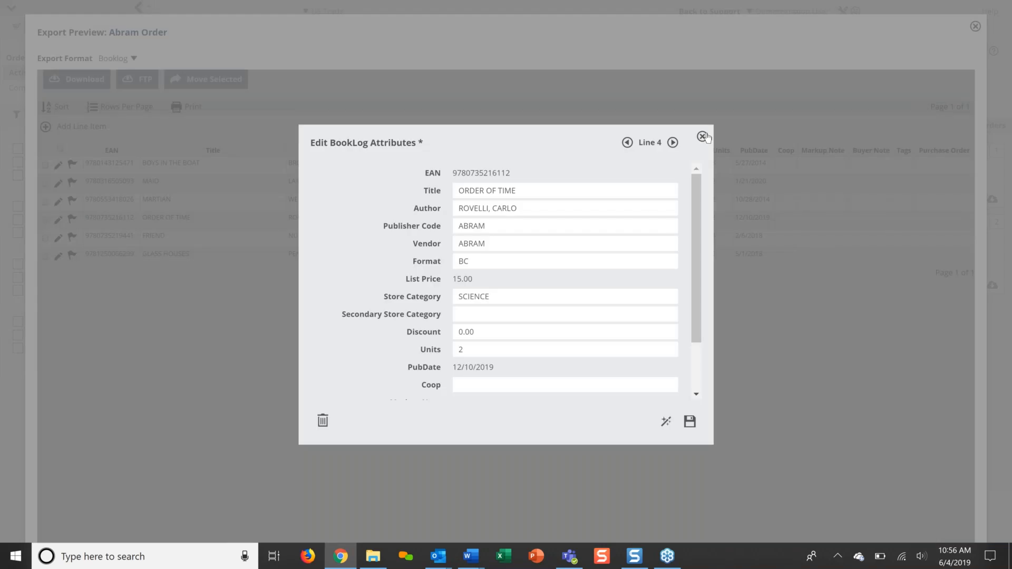
pyautogui.click(703, 137)
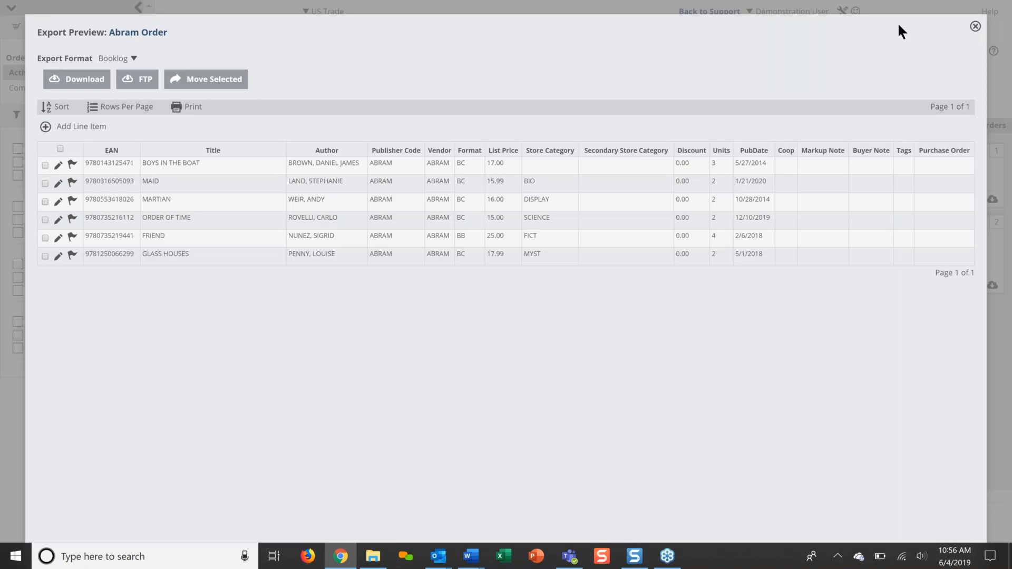
pyautogui.click(975, 27)
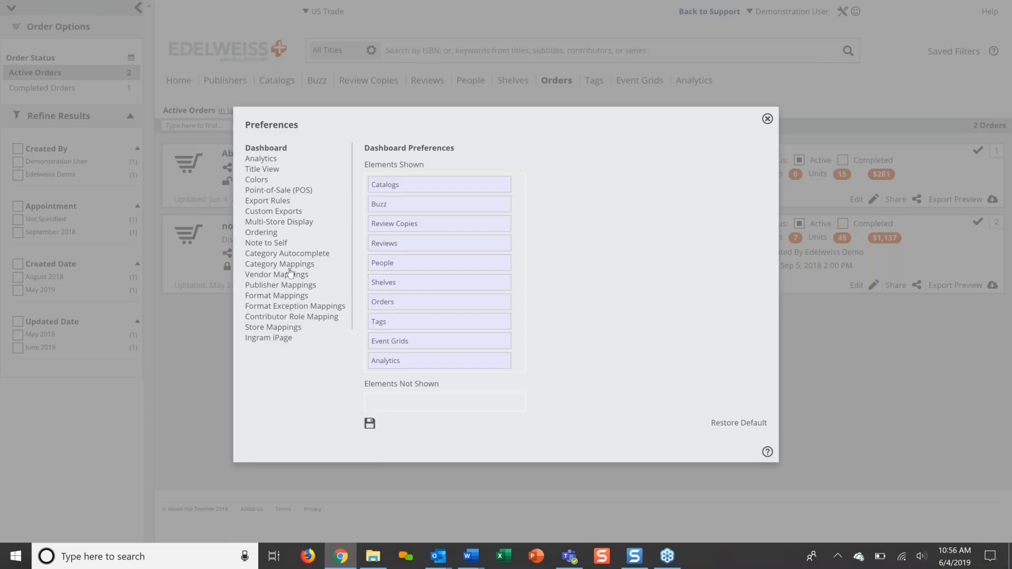
# Review the top-level category mappings in the preferences, from Antiques & Collectibles through the last categories
pyautogui.click(290, 264)
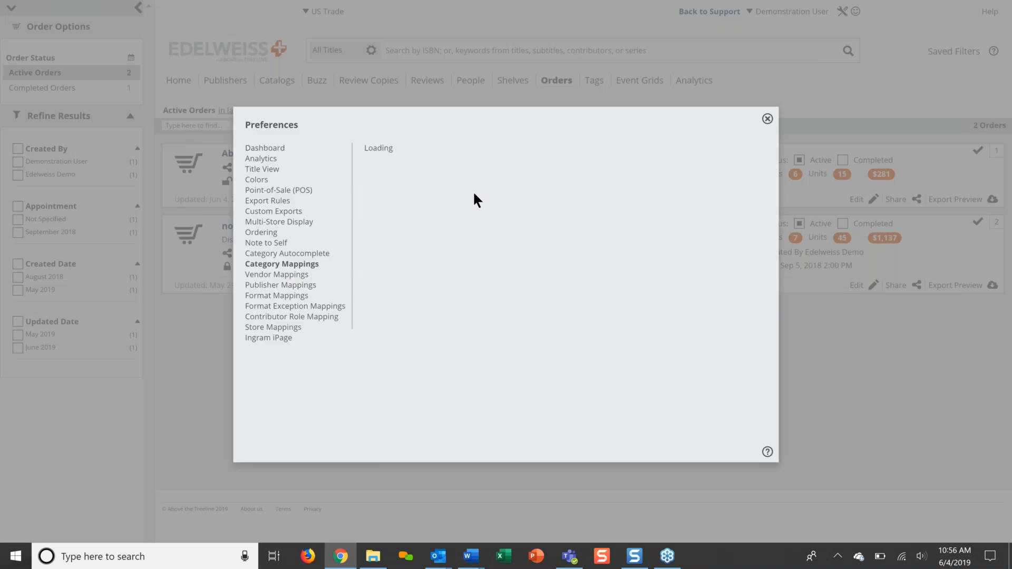
pyautogui.scroll(-15, 466, 243)
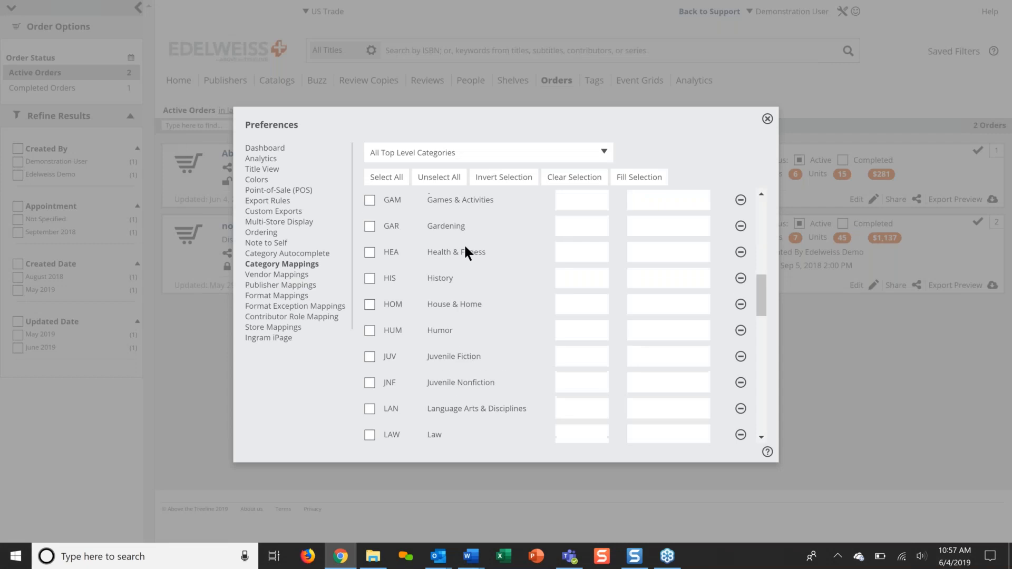
pyautogui.scroll(1, 463, 361)
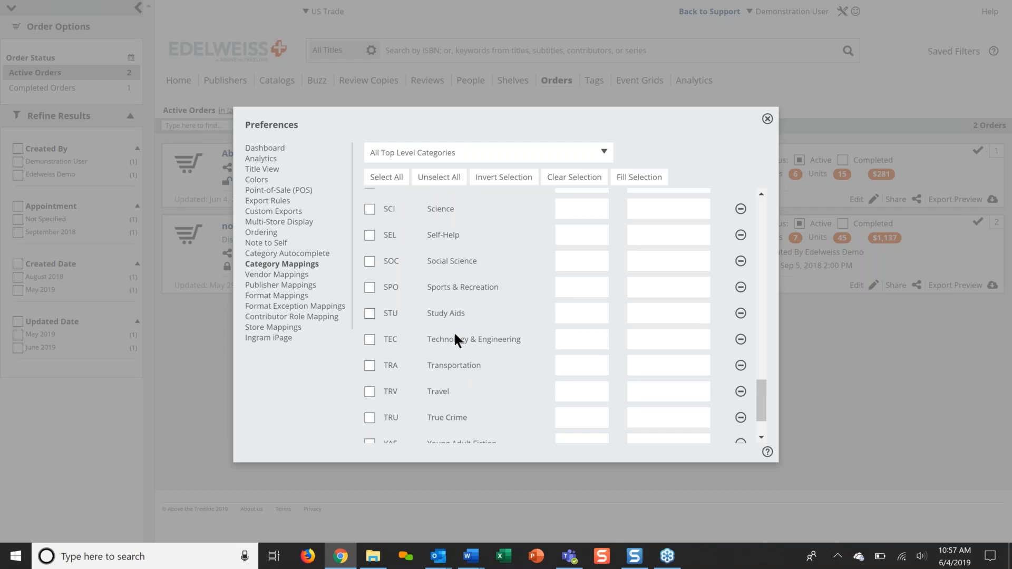
pyautogui.scroll(2, 455, 339)
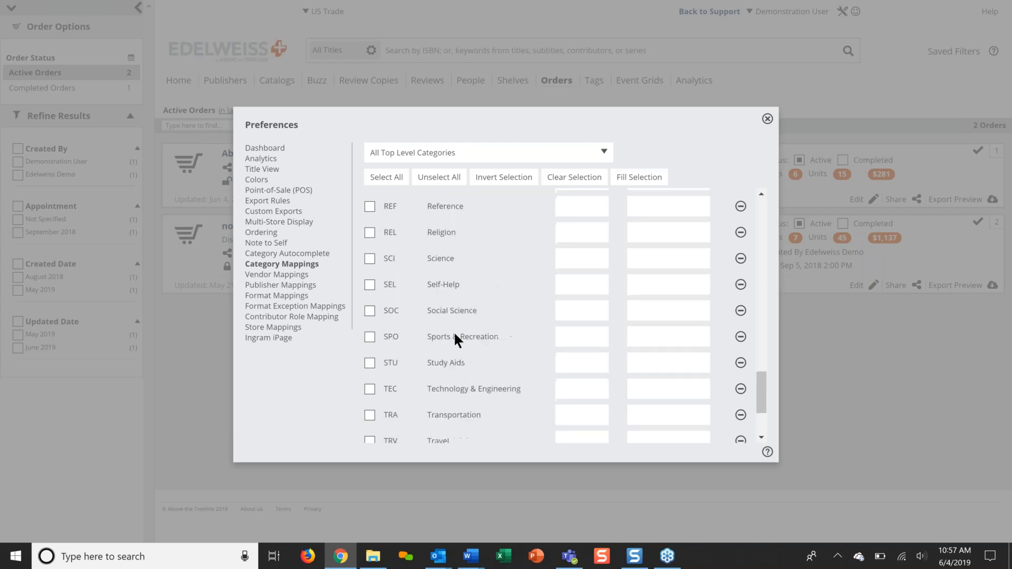
pyautogui.scroll(5, 454, 338)
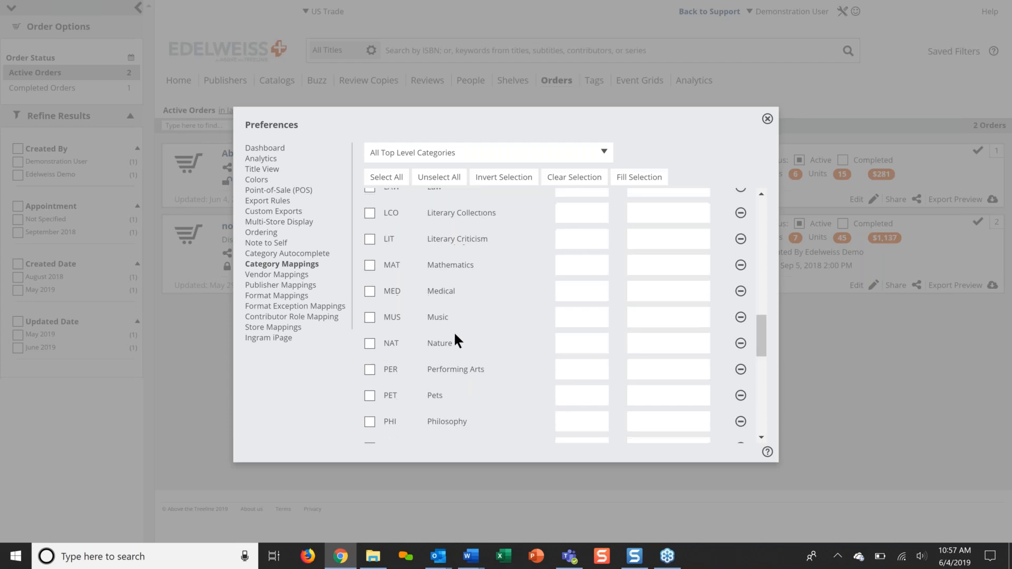
pyautogui.scroll(2, 455, 338)
pyautogui.scroll(7, 455, 339)
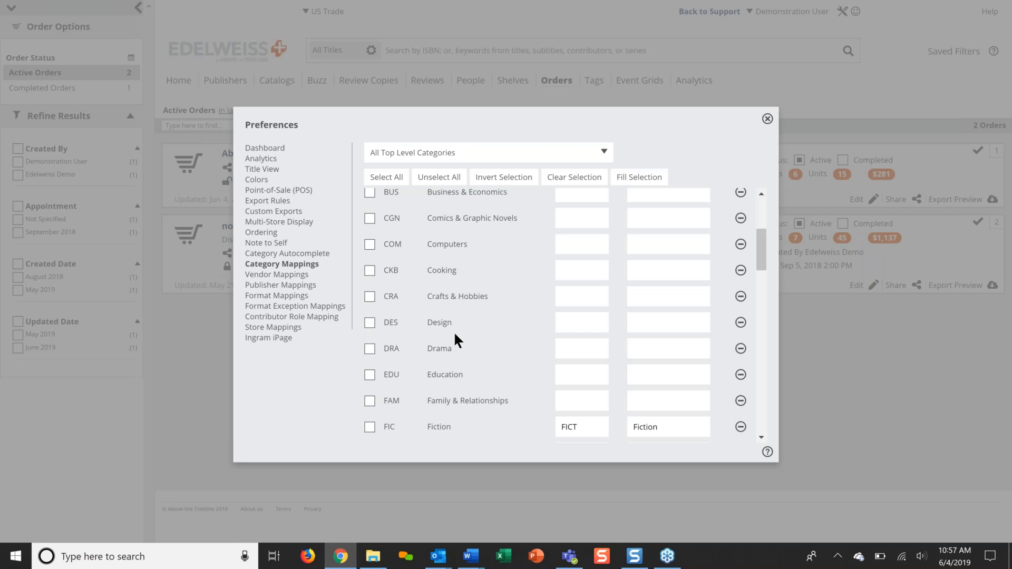
pyautogui.scroll(3, 454, 337)
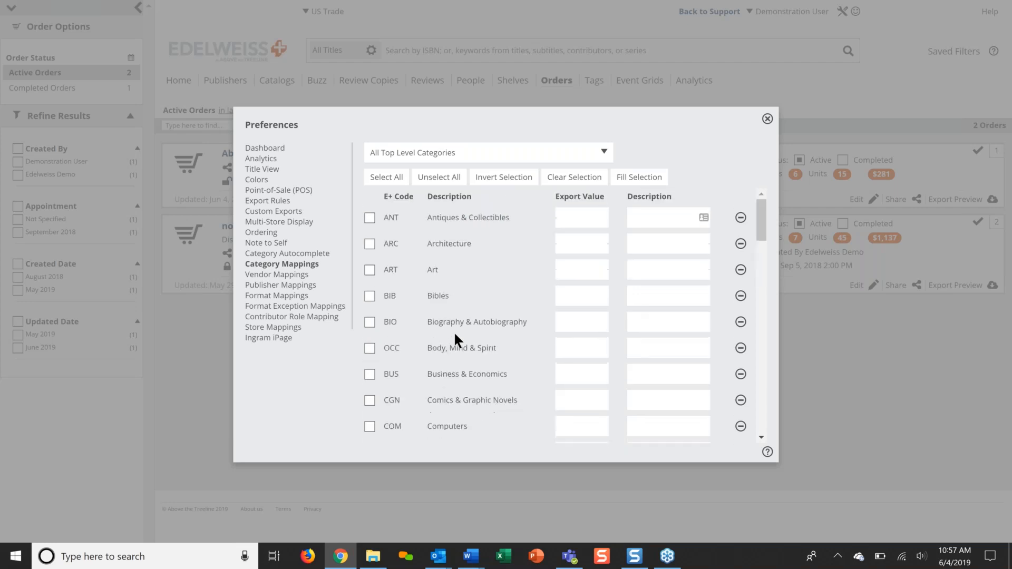
# Enter the export value PB for the Trade Paperback formats 00:B102 and 00:B106 in the format mappings
pyautogui.click(268, 298)
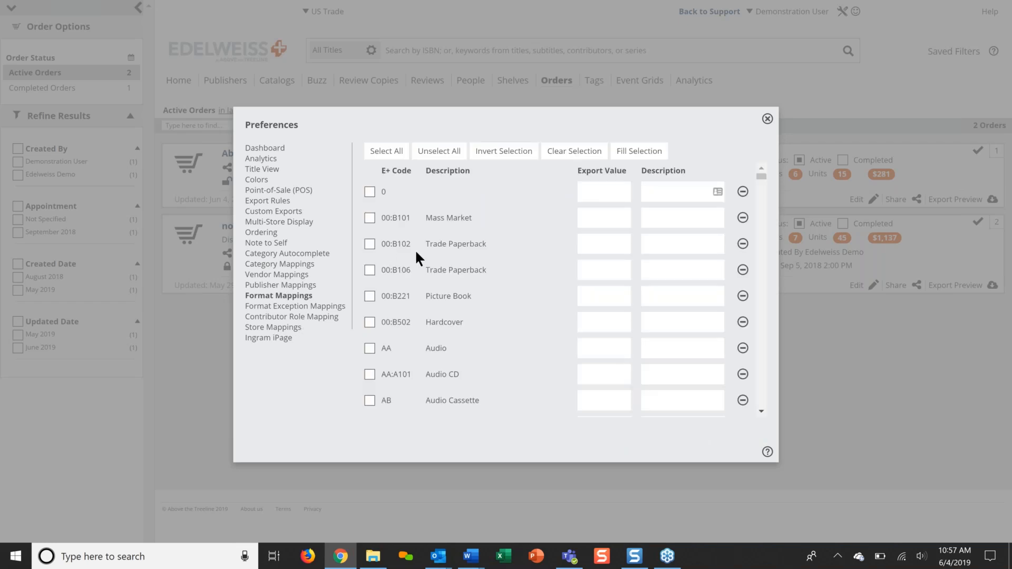
pyautogui.scroll(-1, 417, 252)
pyautogui.scroll(1, 432, 255)
pyautogui.click(370, 244)
pyautogui.click(369, 270)
pyautogui.click(600, 245)
pyautogui.write('PB')
pyautogui.click(594, 266)
pyautogui.write('PB')
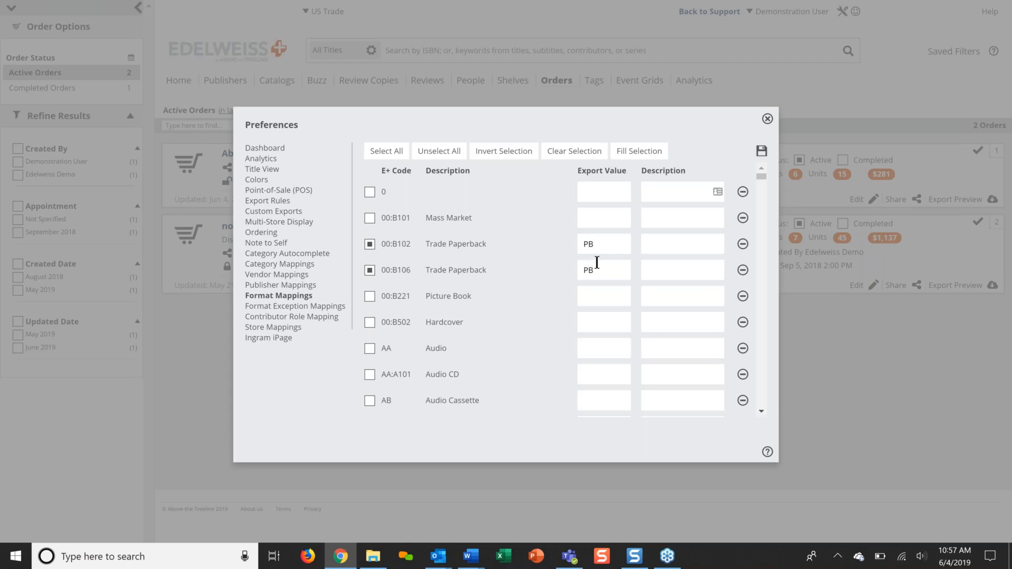
# Look through the audio format mappings and close the preferences without saving the changes
pyautogui.scroll(-1, 597, 262)
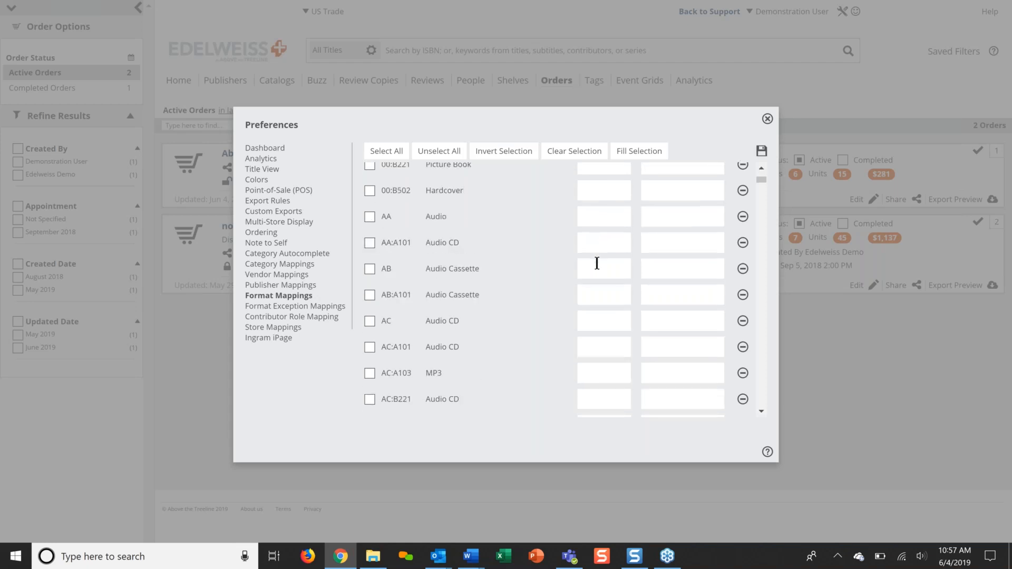
pyautogui.scroll(-3, 597, 263)
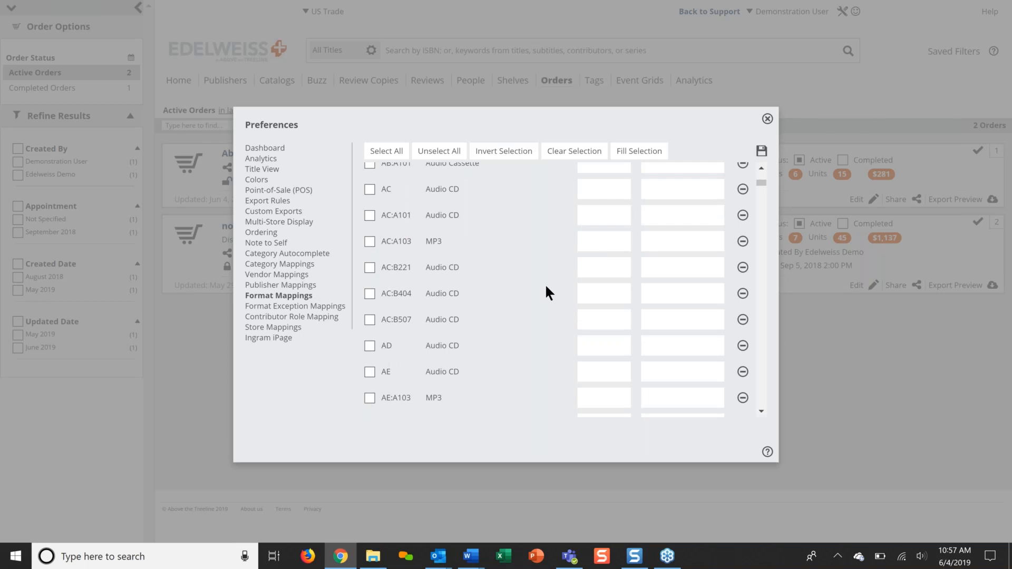
pyautogui.click(767, 119)
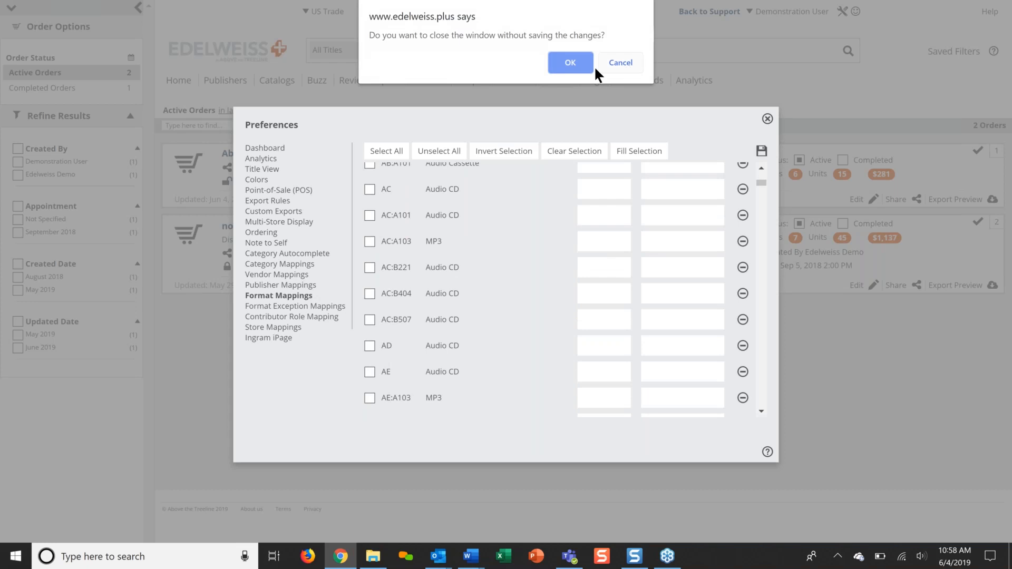
pyautogui.click(576, 64)
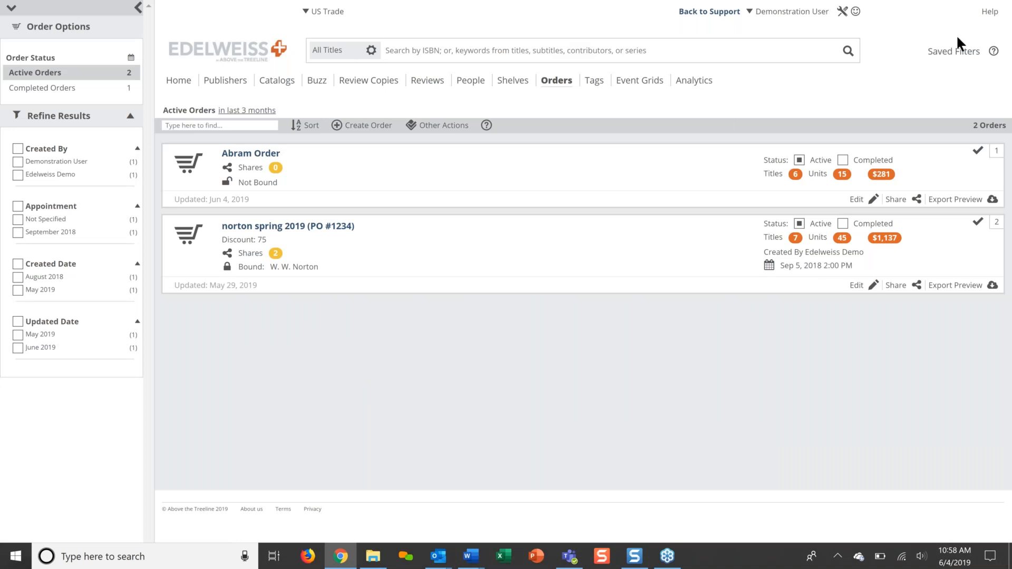
# Open the Edelweiss+ Support Center and go to the Booksellers knowledge base
pyautogui.click(988, 13)
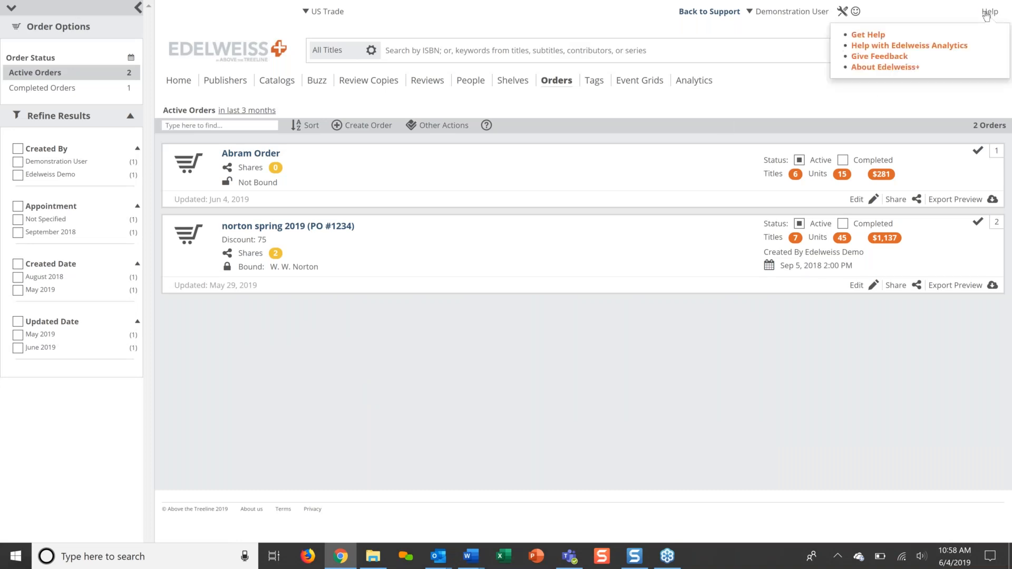
pyautogui.click(869, 34)
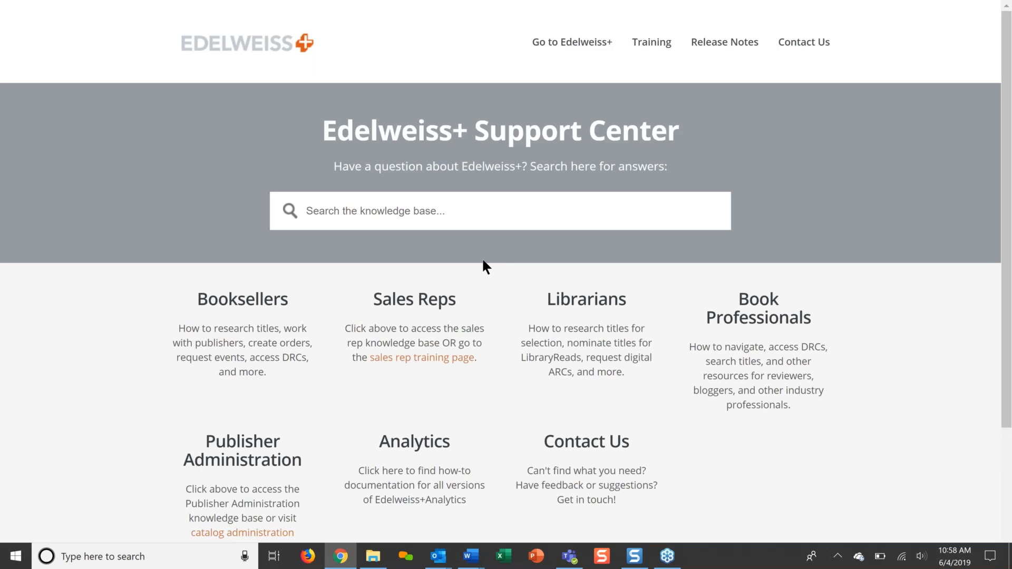
pyautogui.click(243, 300)
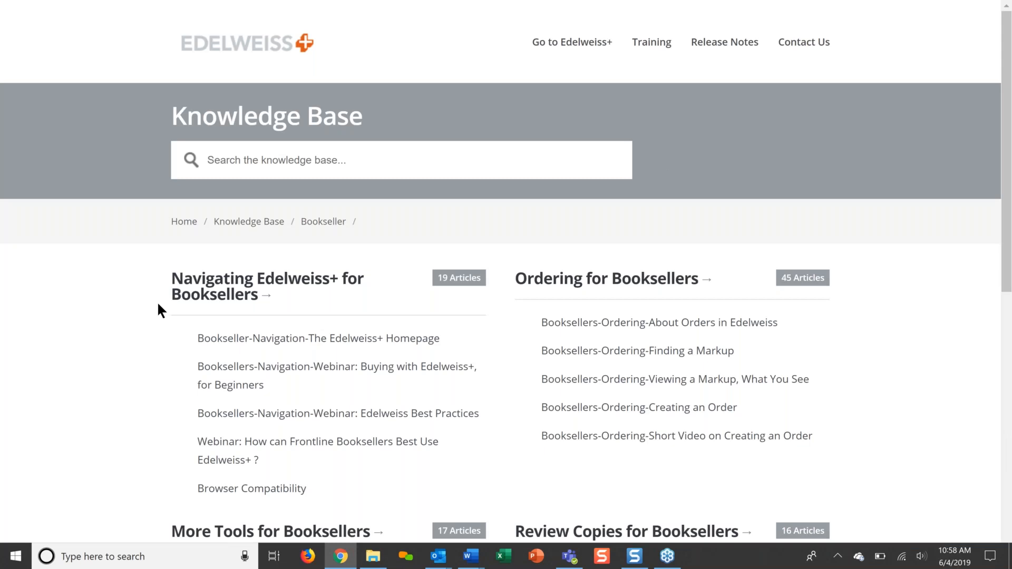
# Search the knowledge base for "mapp" and read the article Booksellers-Ordering-Mapping Categories, Why and How
pyautogui.click(355, 162)
pyautogui.write('mapp')
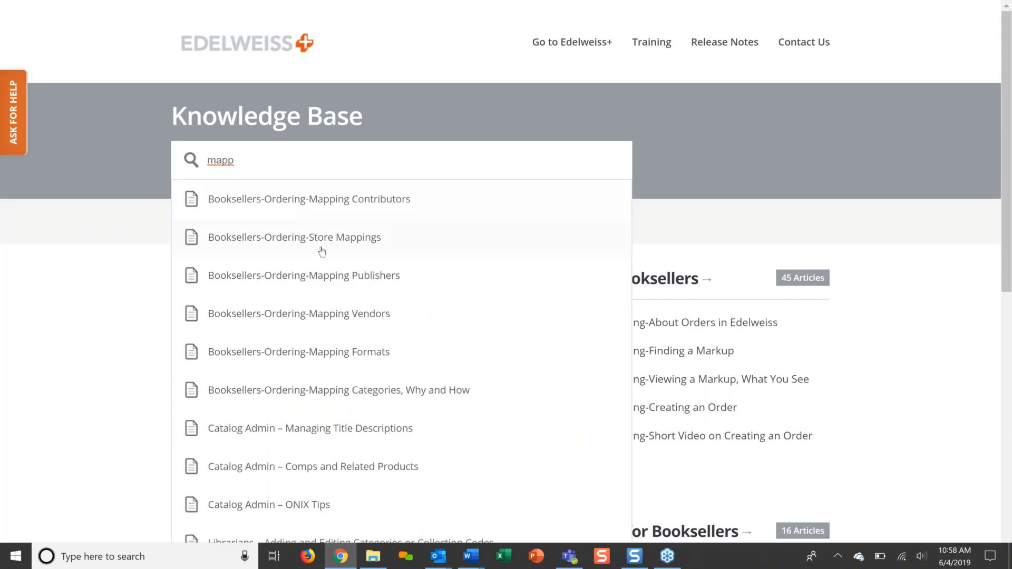
pyautogui.click(311, 399)
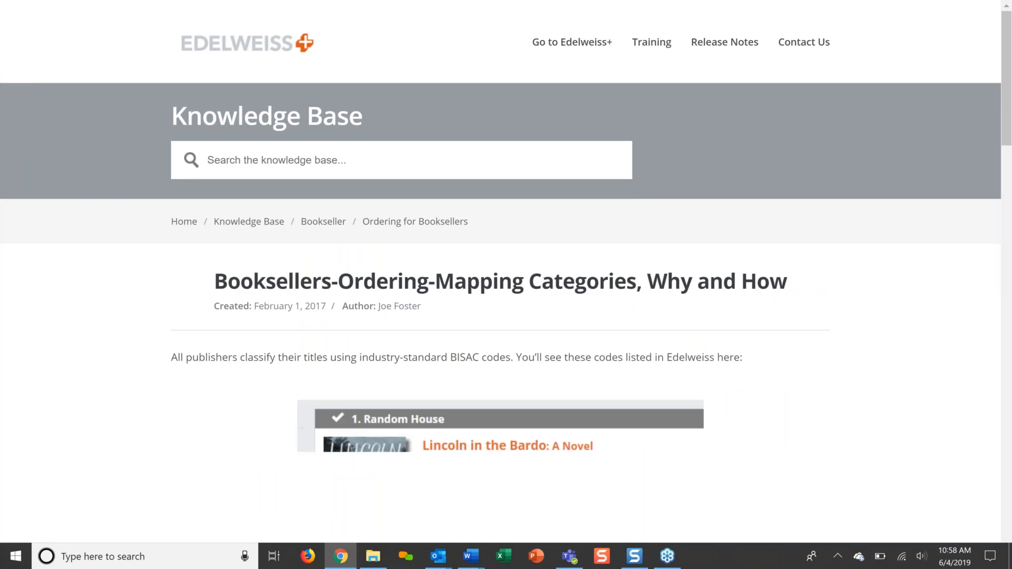
pyautogui.scroll(-8, 146, 347)
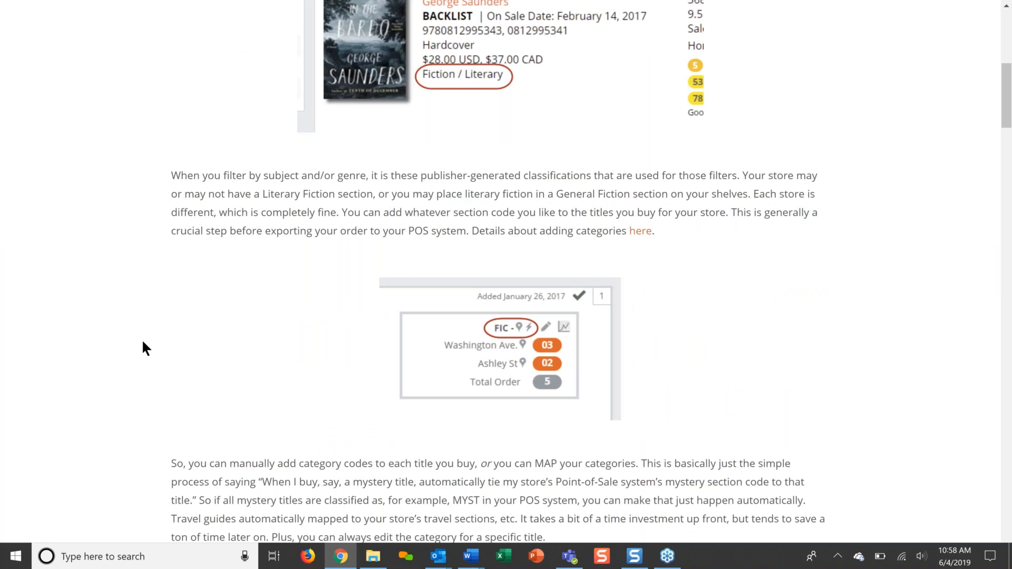
pyautogui.scroll(-10, 165, 329)
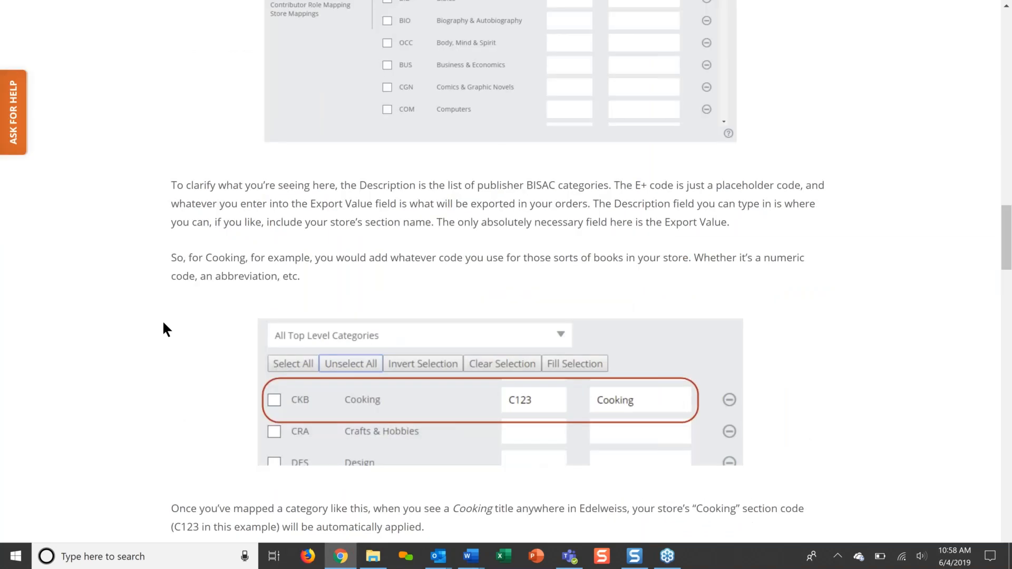